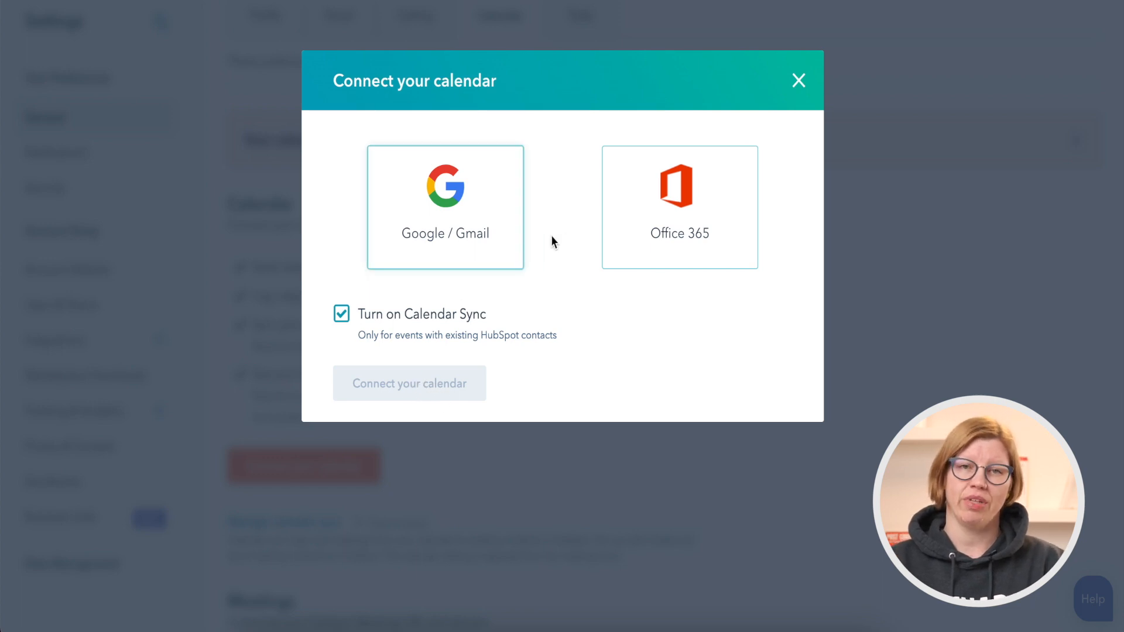
# Examine the Google / Gmail option for connecting a calendar and the remaining calendar preferences without making a connection.
pyautogui.click(467, 240)
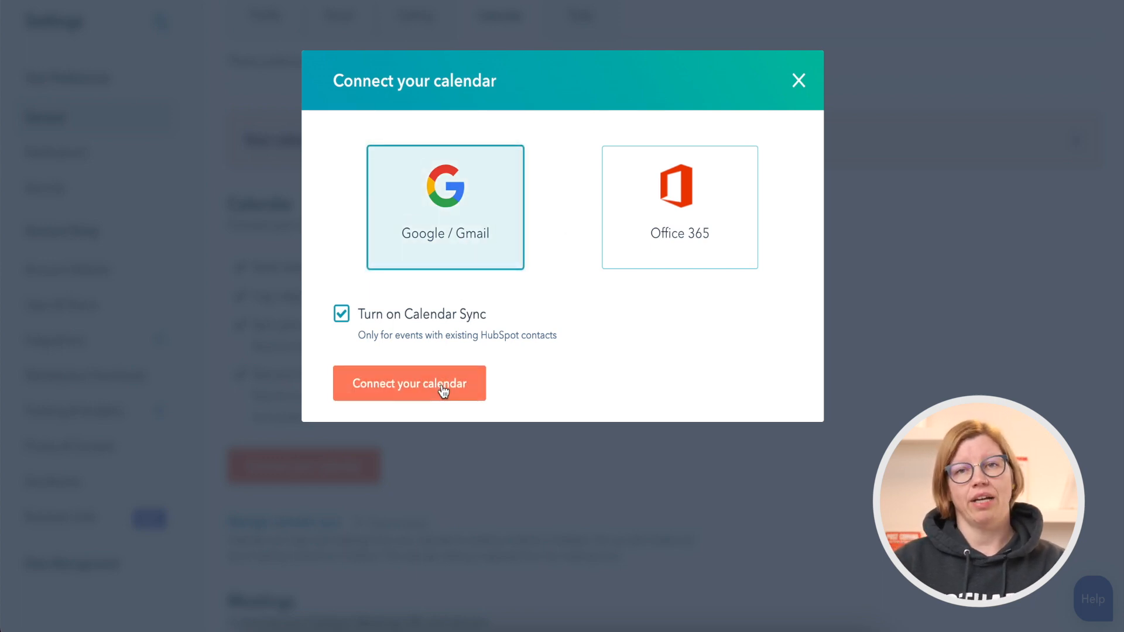
pyautogui.click(800, 87)
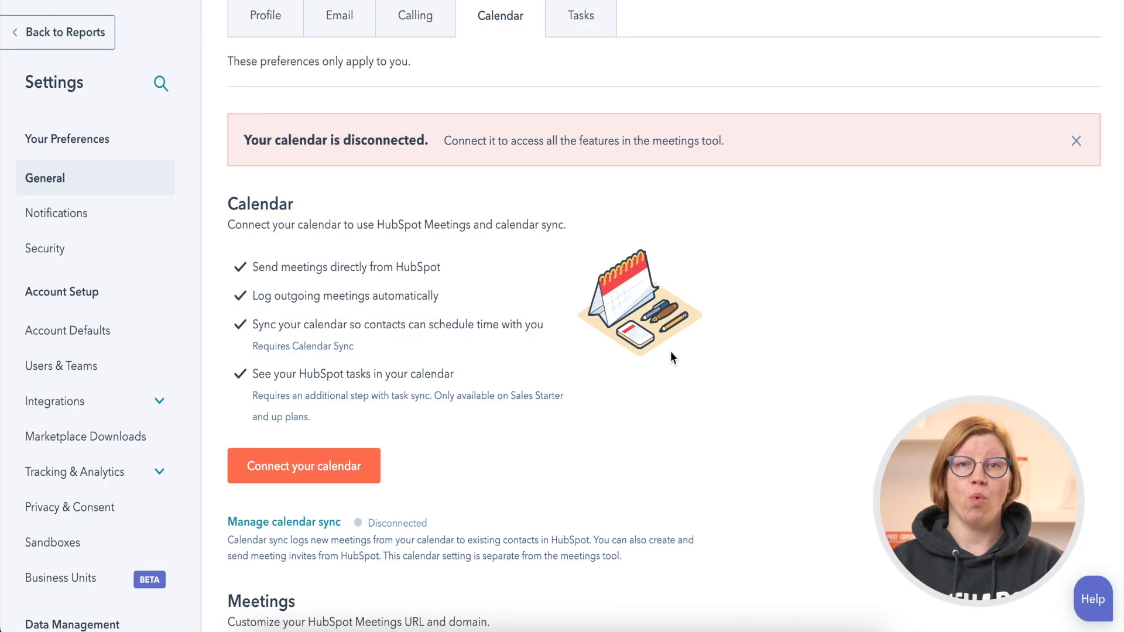
pyautogui.scroll(-5, 671, 356)
pyautogui.scroll(-3, 671, 356)
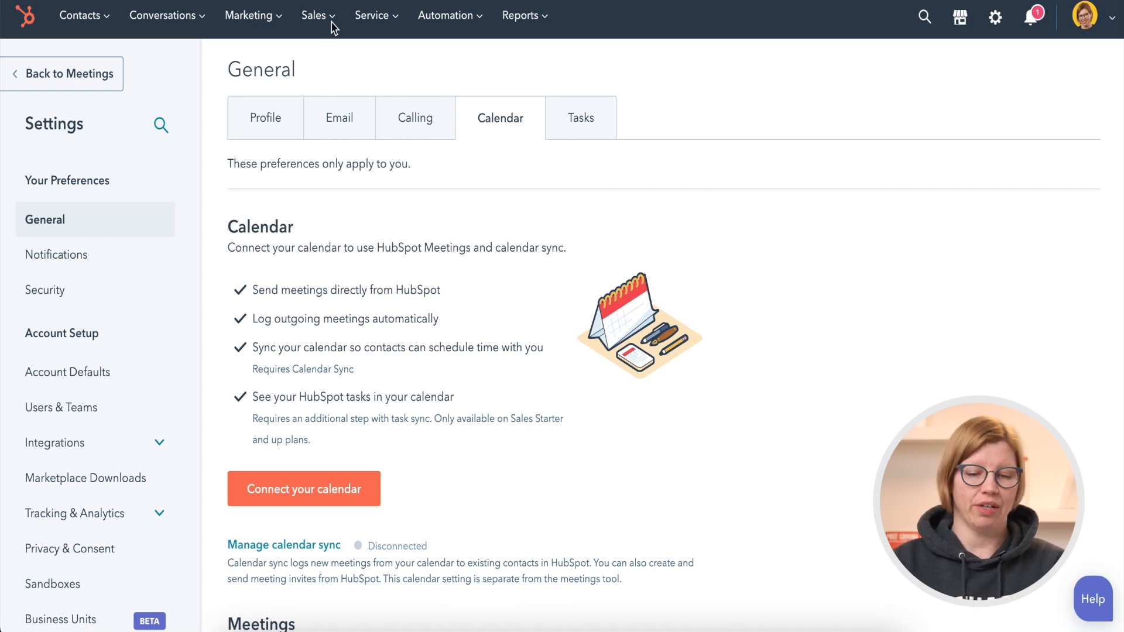
# Open the "HubSpot Tips & Tricks (15-30-60 min)" scheduling page for editing from the sales meetings list.
pyautogui.moveTo(329, 27)
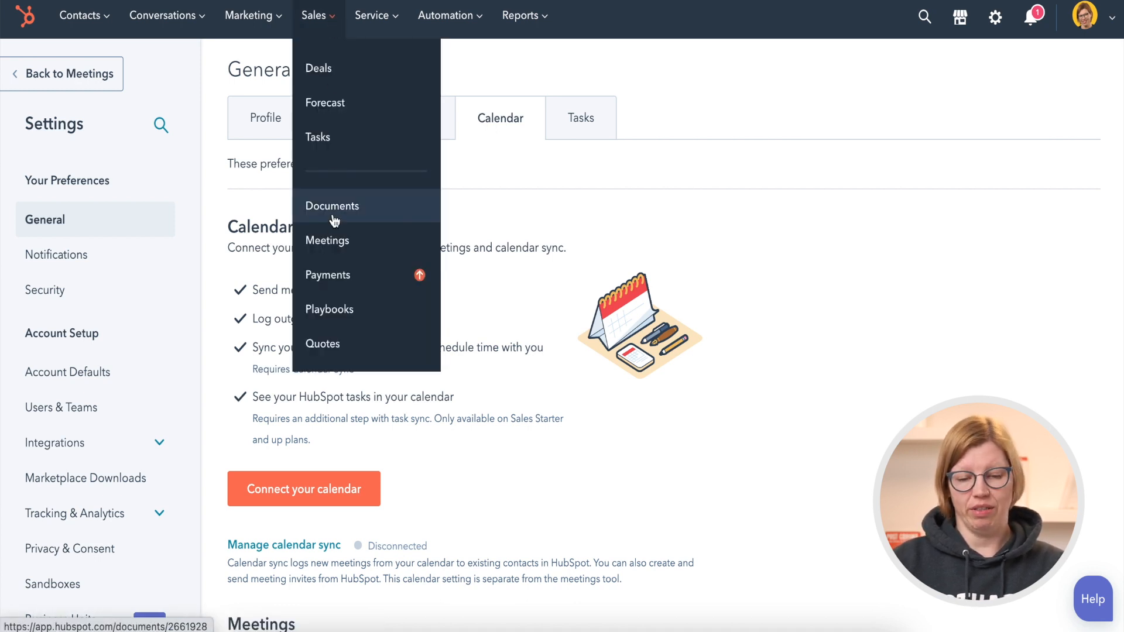
pyautogui.click(329, 239)
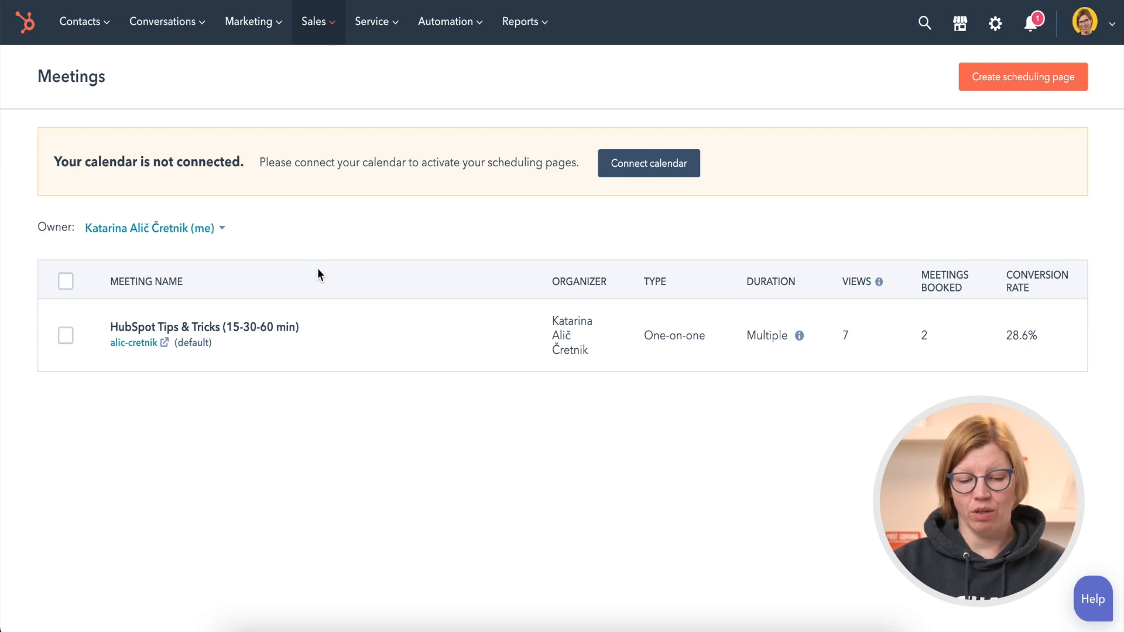
pyautogui.moveTo(339, 359)
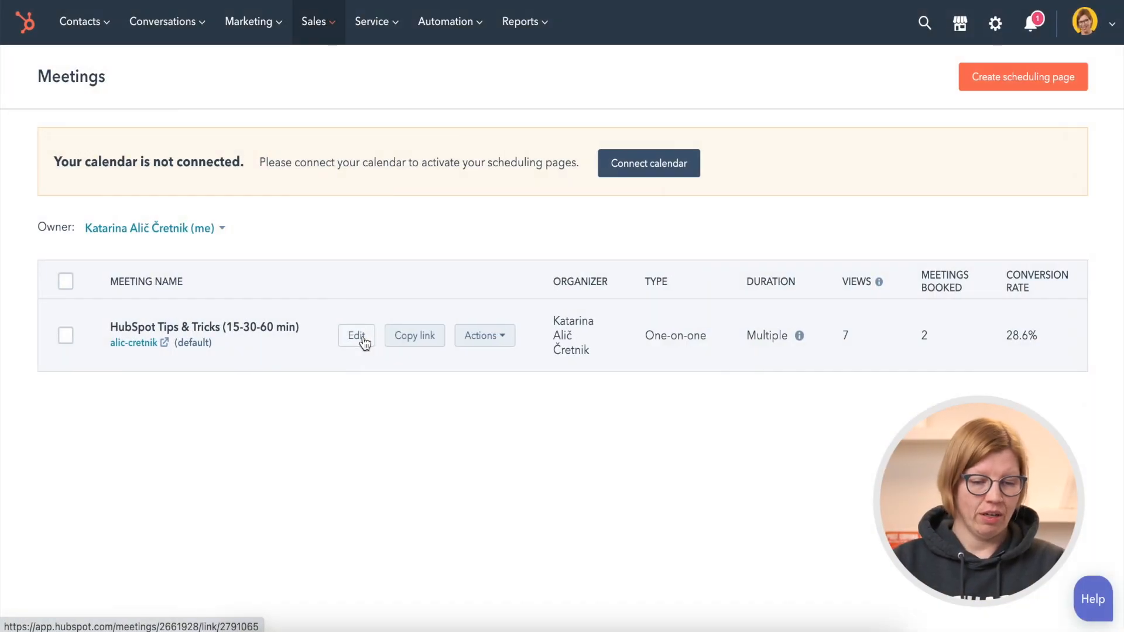
pyautogui.click(362, 338)
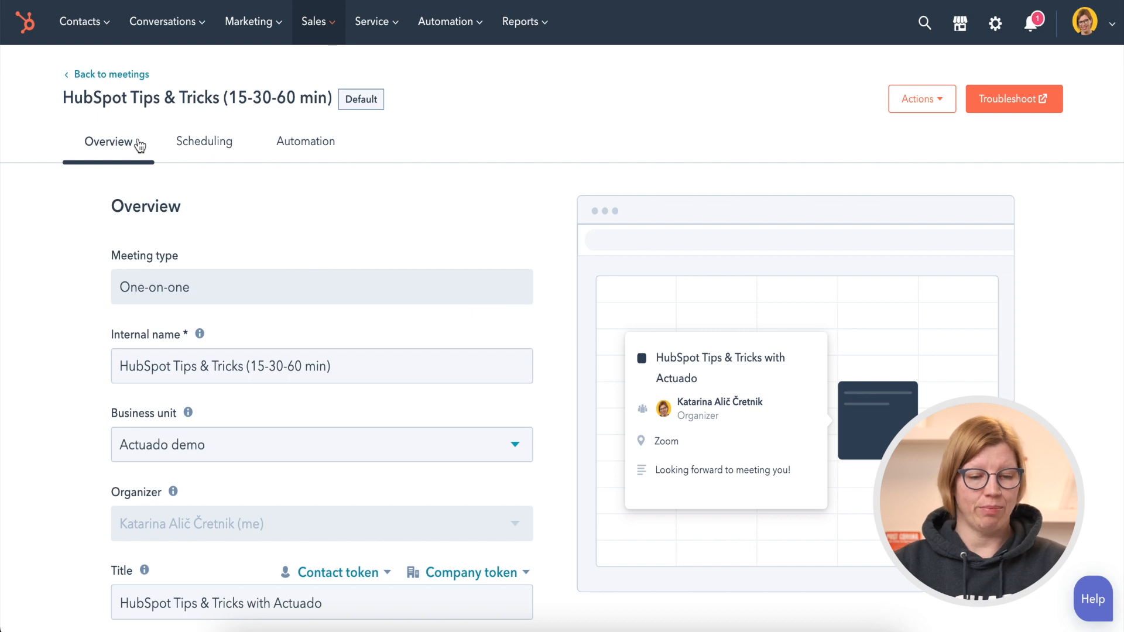
# Examine the meeting's overview settings, including internal name, organizer, title, location, cancel and reschedule links, and description.
pyautogui.scroll(-3, 100, 301)
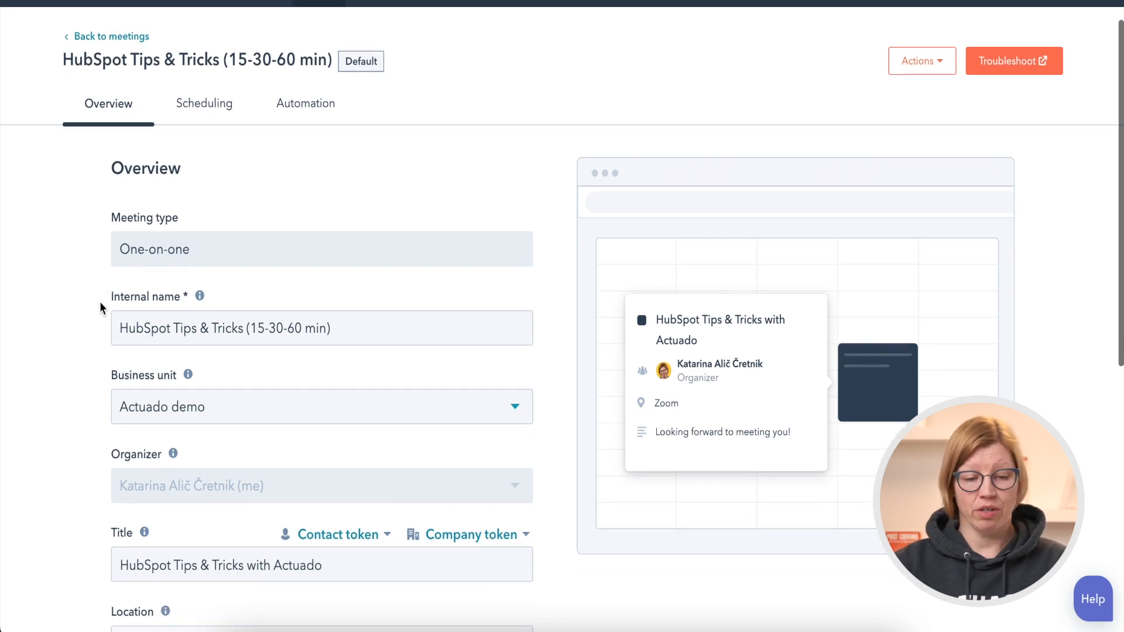
pyautogui.scroll(-1, 100, 301)
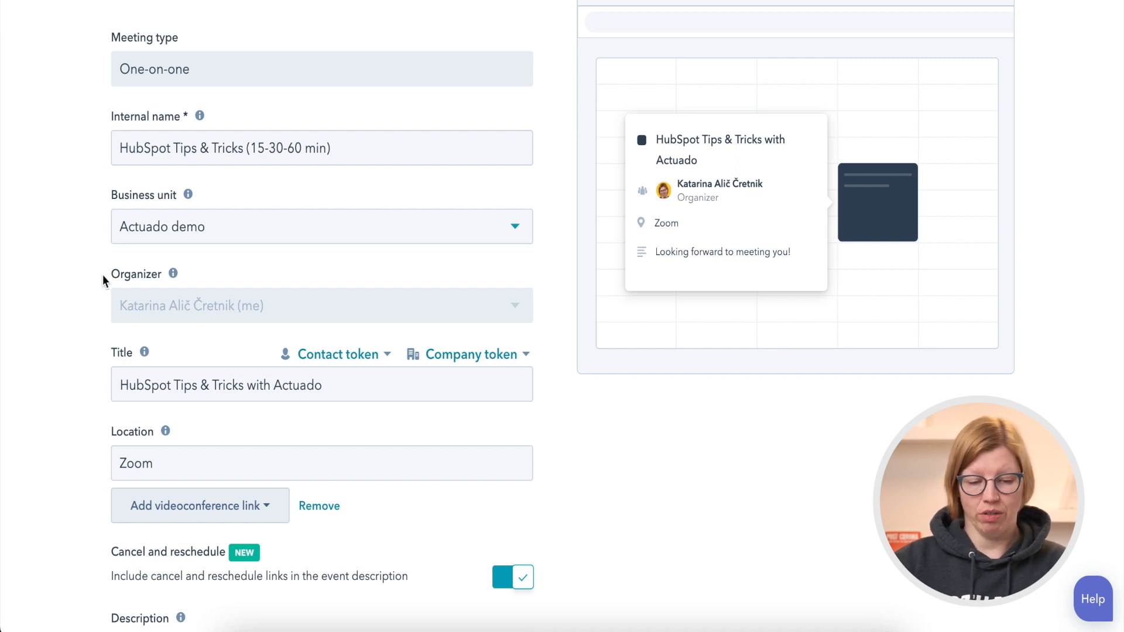
pyautogui.scroll(-1, 103, 275)
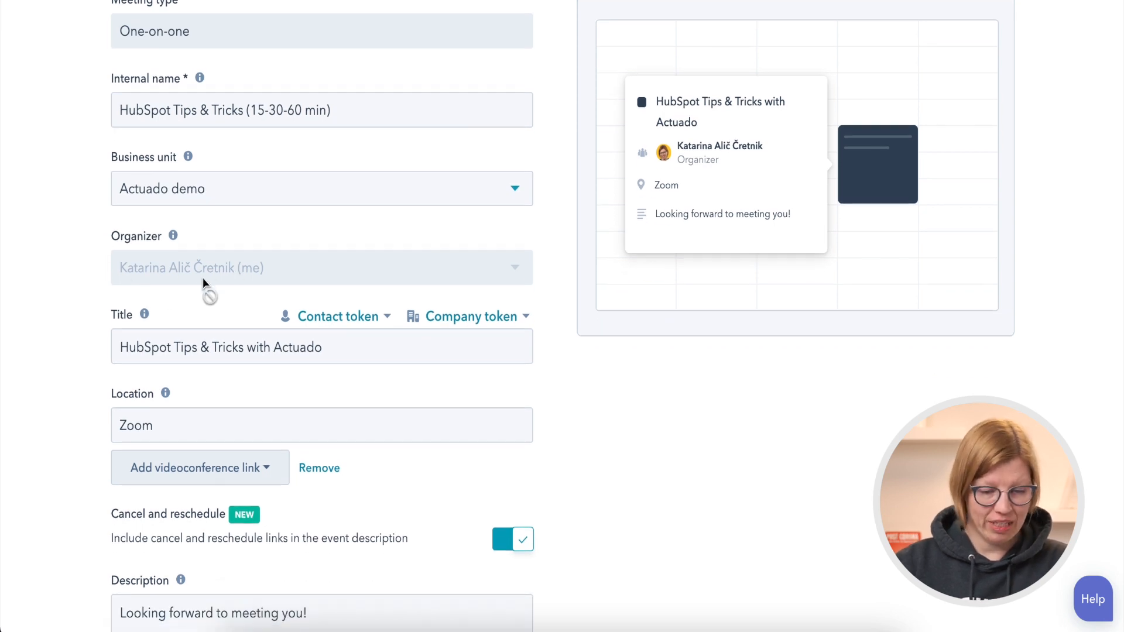
pyautogui.scroll(-2, 75, 366)
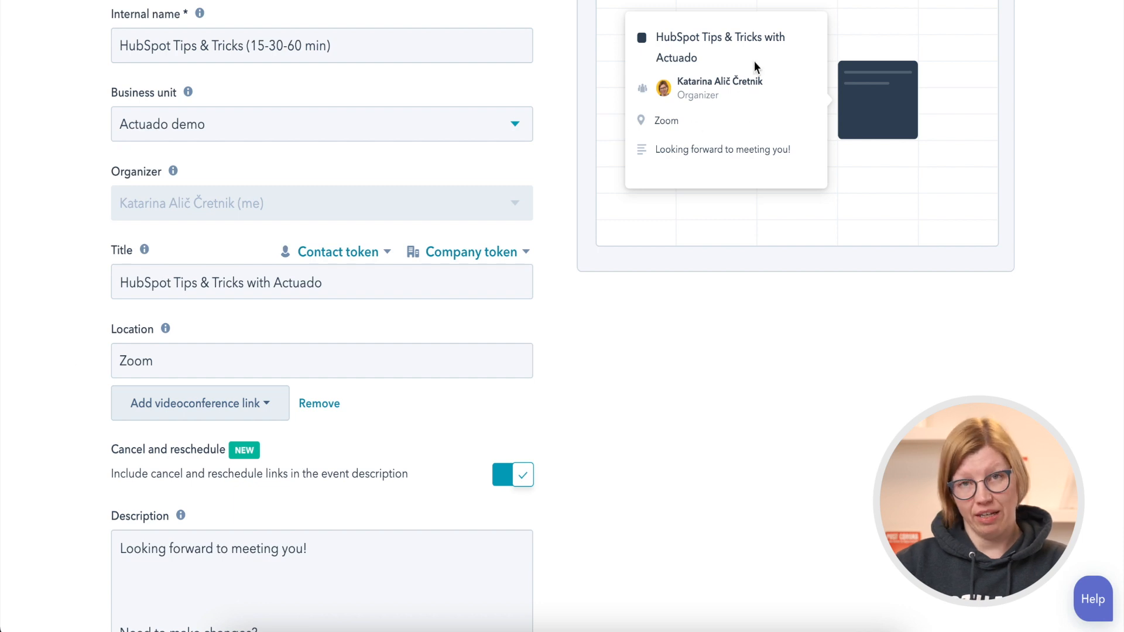
pyautogui.scroll(2, 747, 108)
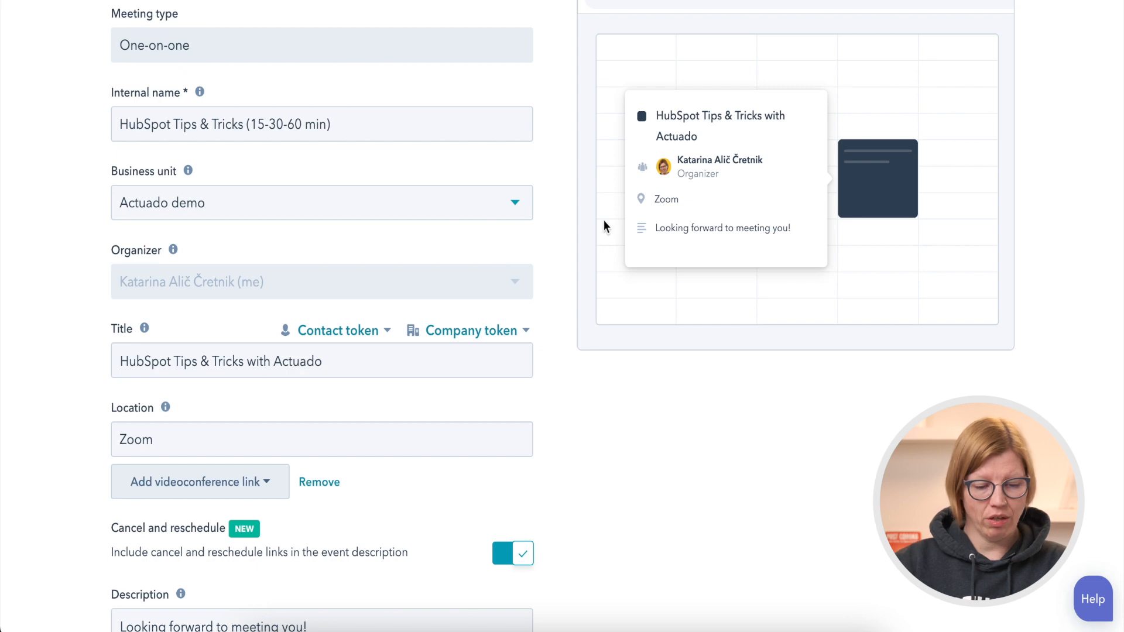
pyautogui.scroll(-1, 555, 354)
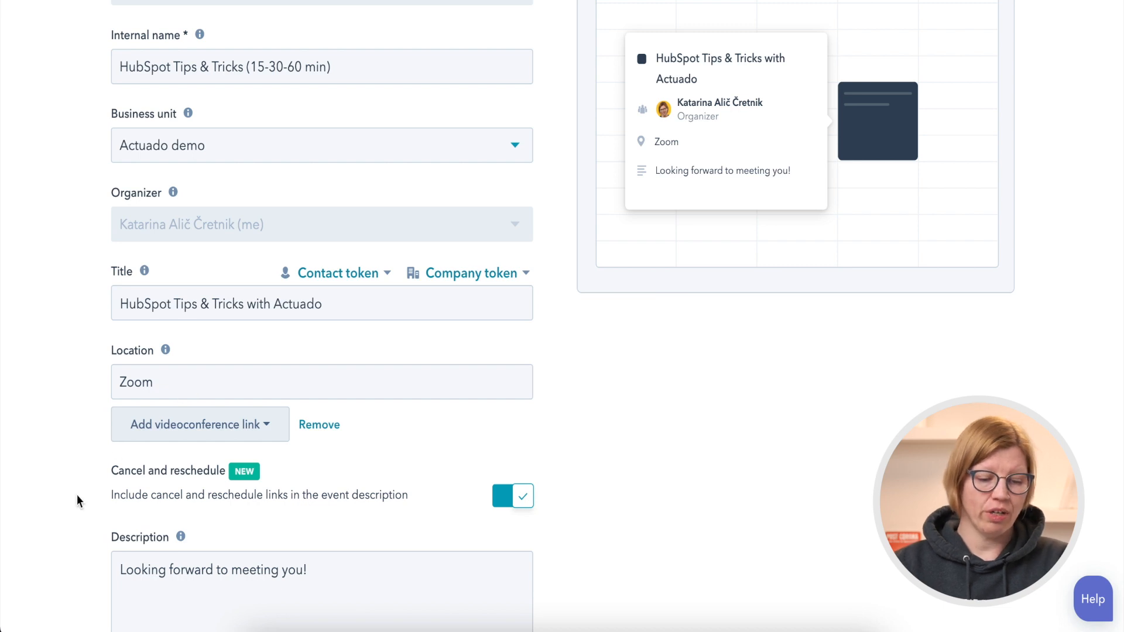
pyautogui.scroll(-3, 76, 494)
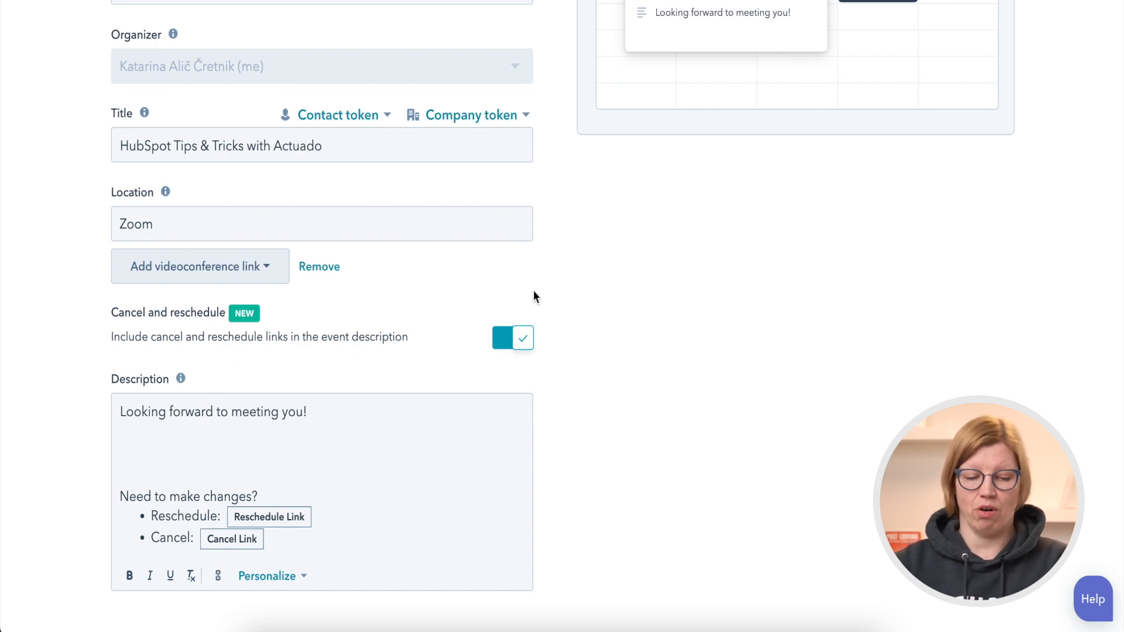
pyautogui.scroll(7, 534, 296)
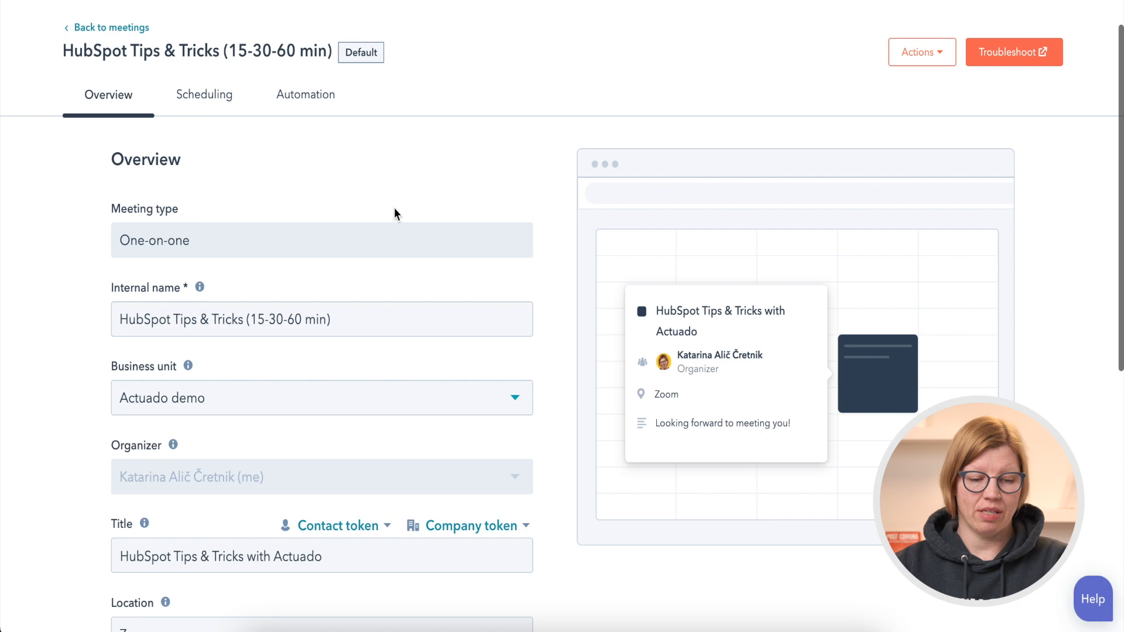
# Open the meeting's scheduling settings and bring up its duration, time zone and availability options.
pyautogui.click(206, 98)
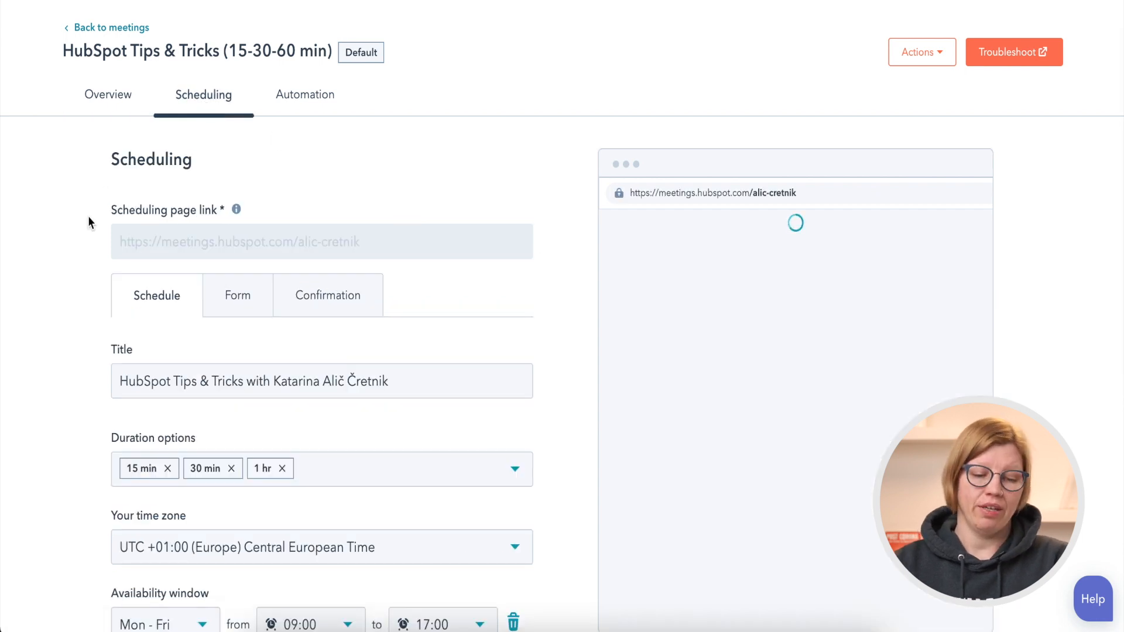
pyautogui.scroll(-3, 86, 269)
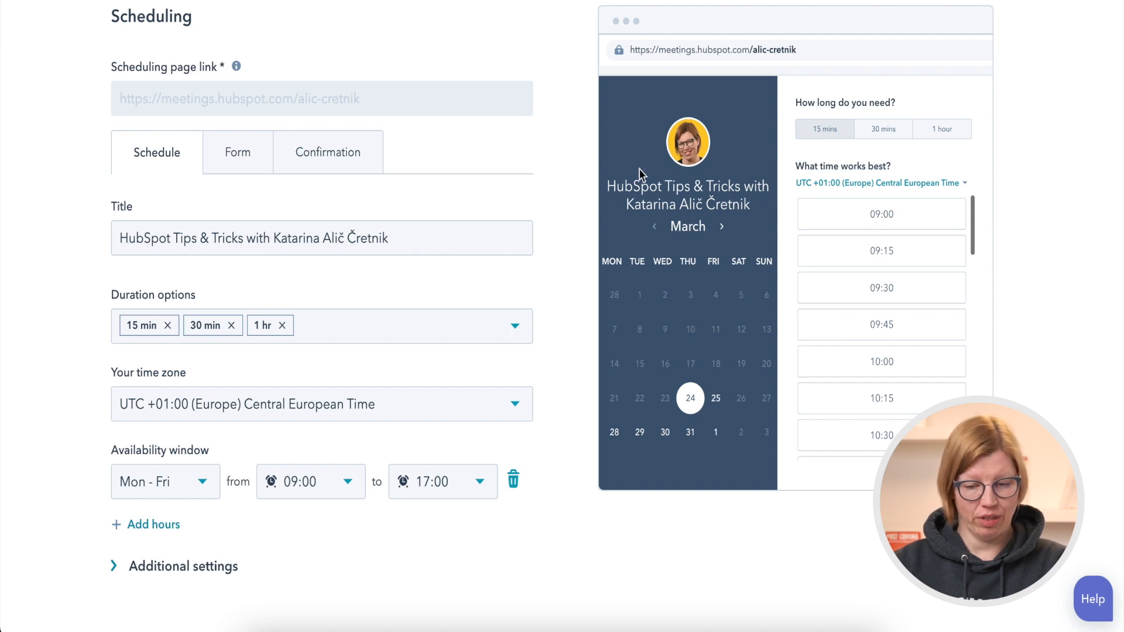
pyautogui.scroll(-2, 557, 267)
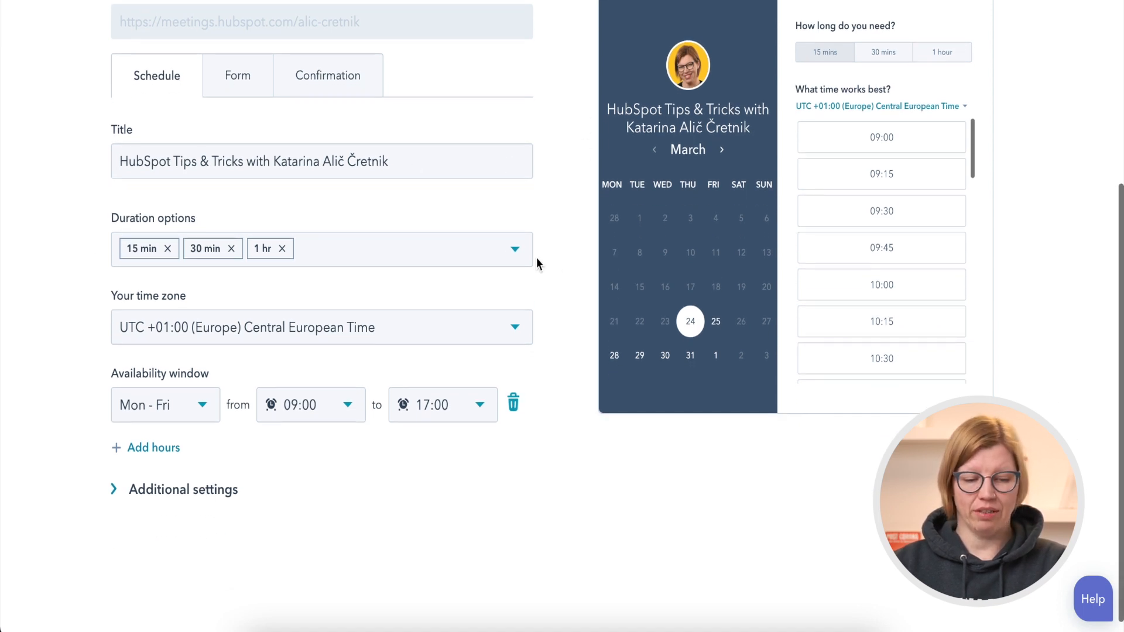
# Review the selectable meeting durations and the time zone choices offered in the booking page preview.
pyautogui.click(475, 256)
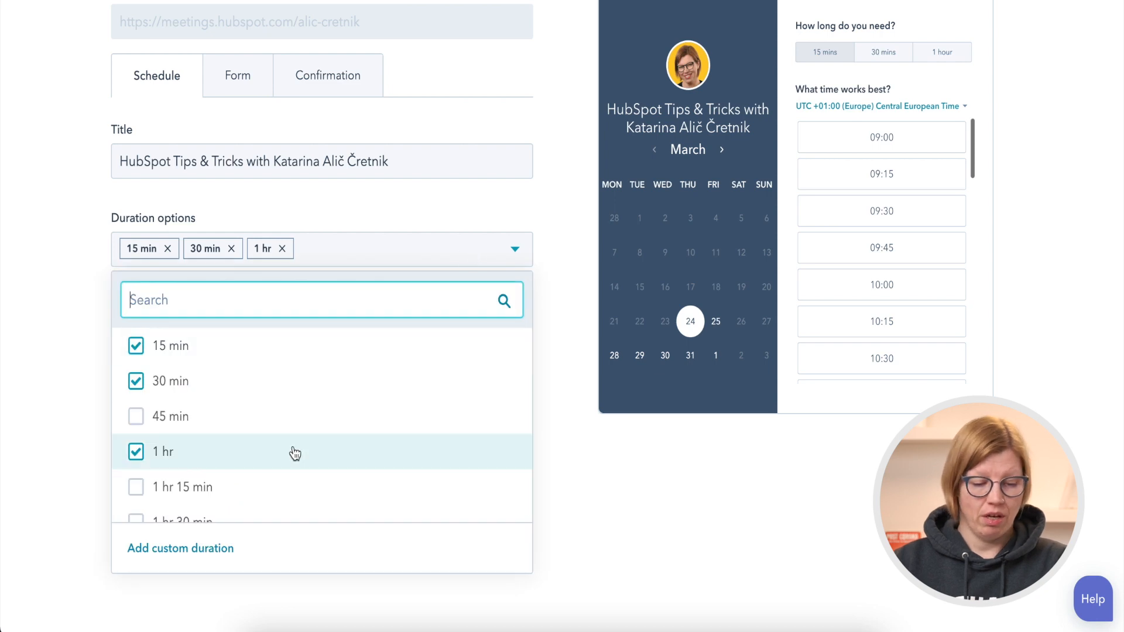
pyautogui.scroll(-2, 294, 454)
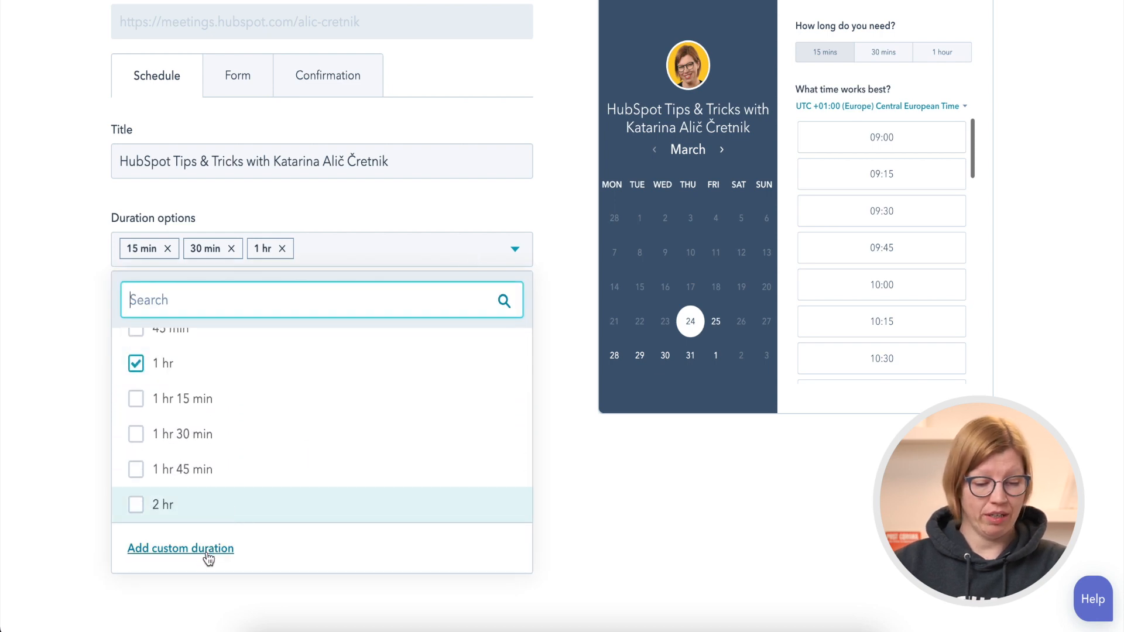
pyautogui.click(561, 508)
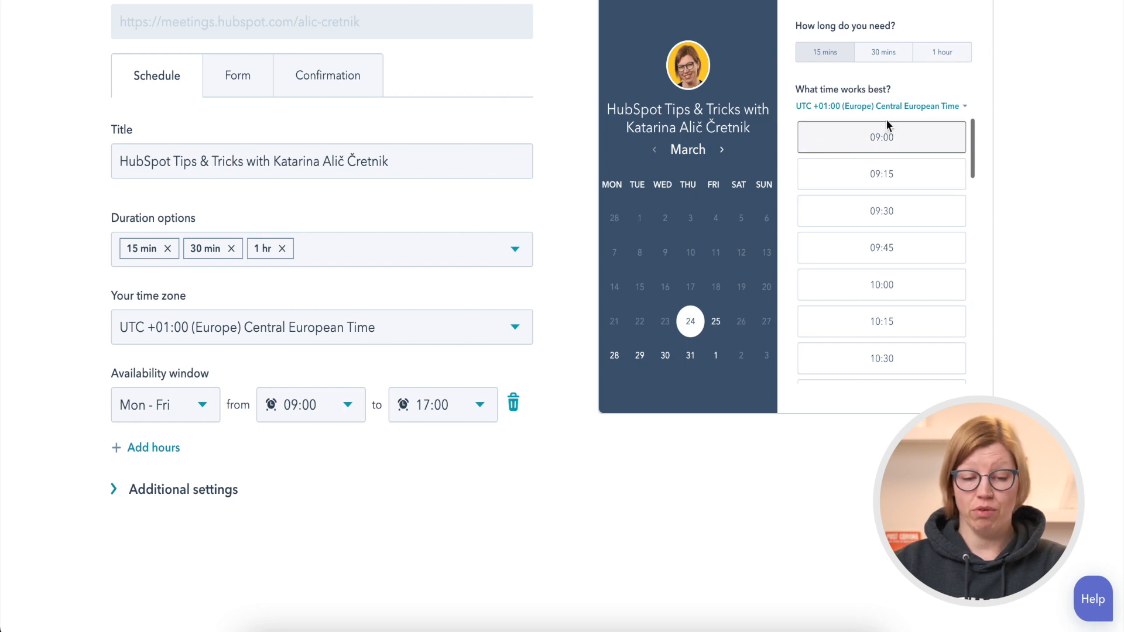
pyautogui.click(938, 108)
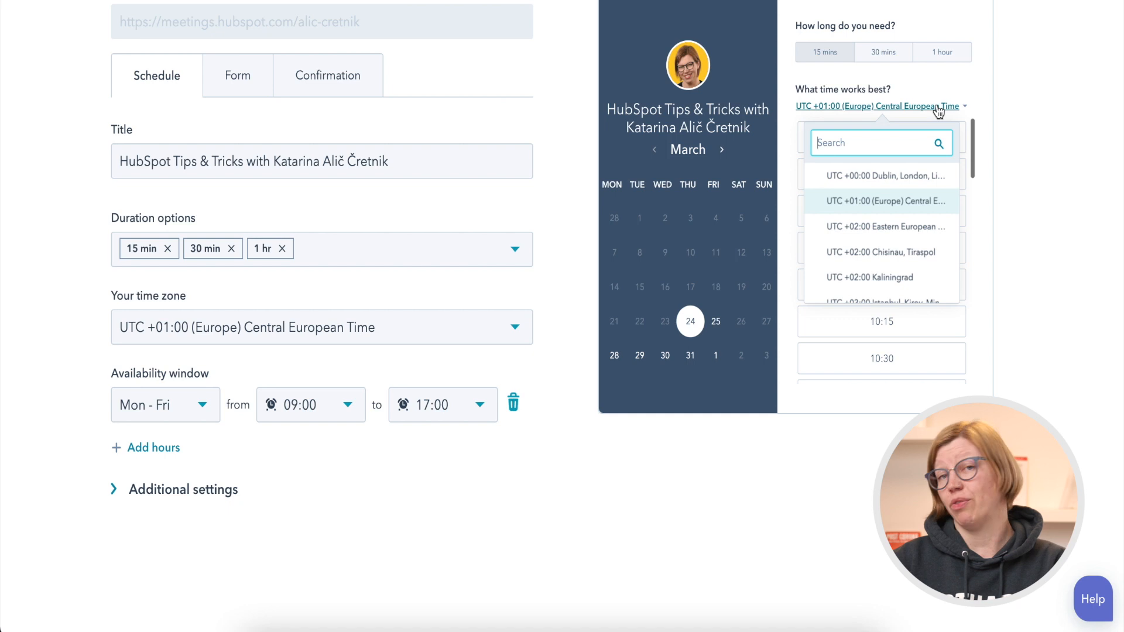
pyautogui.click(939, 109)
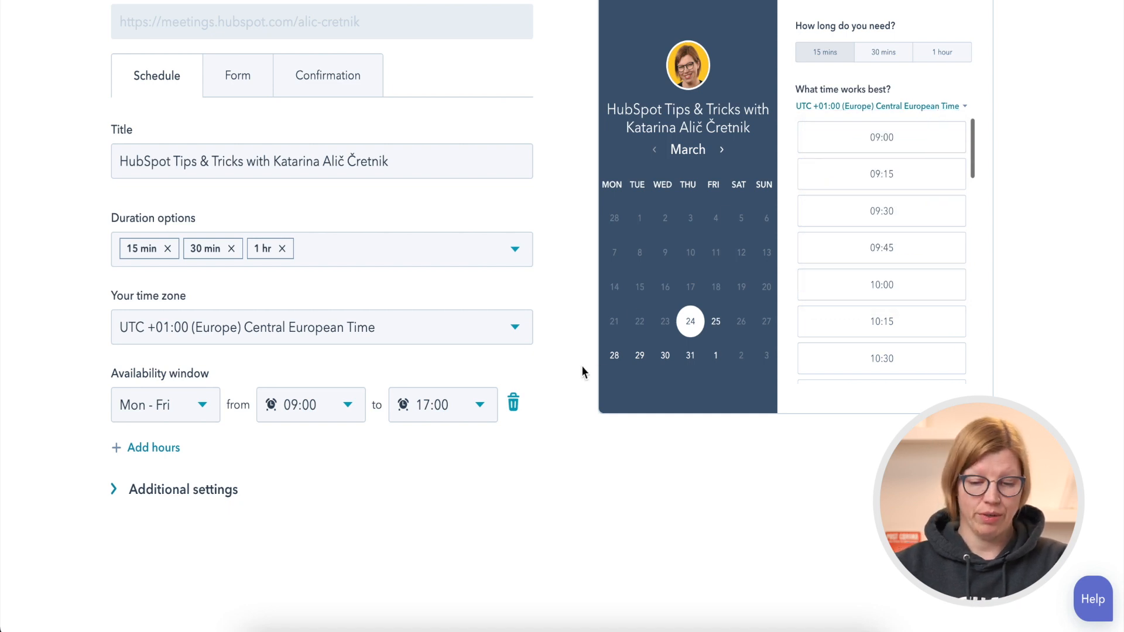
# Add a second set of hours to the availability window and set its day to Saturday.
pyautogui.scroll(-1, 582, 371)
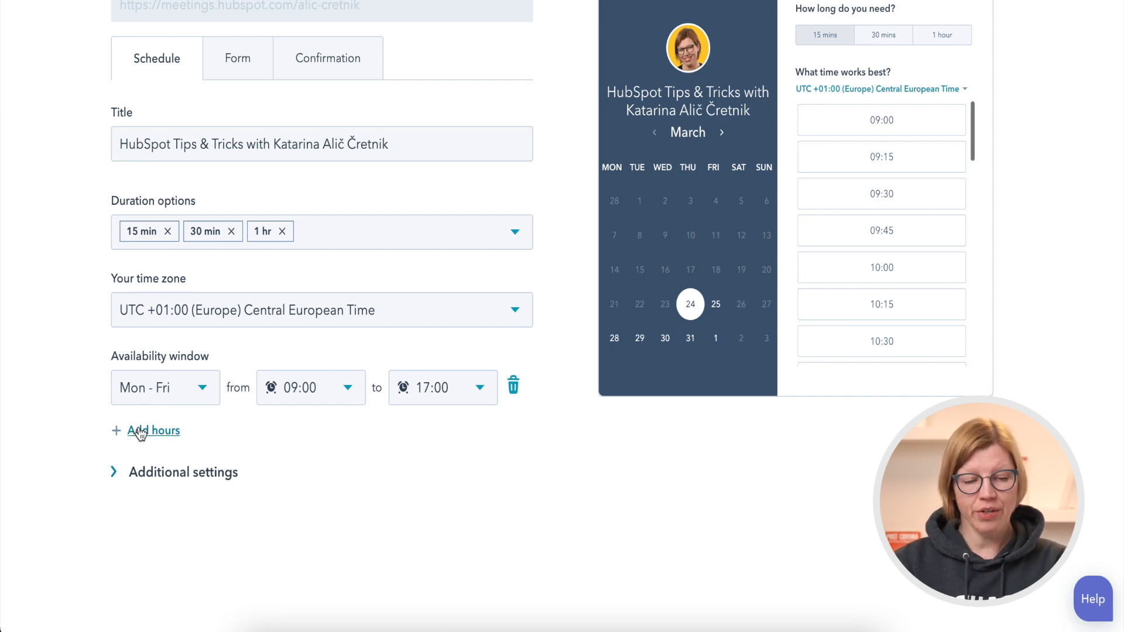
pyautogui.click(205, 395)
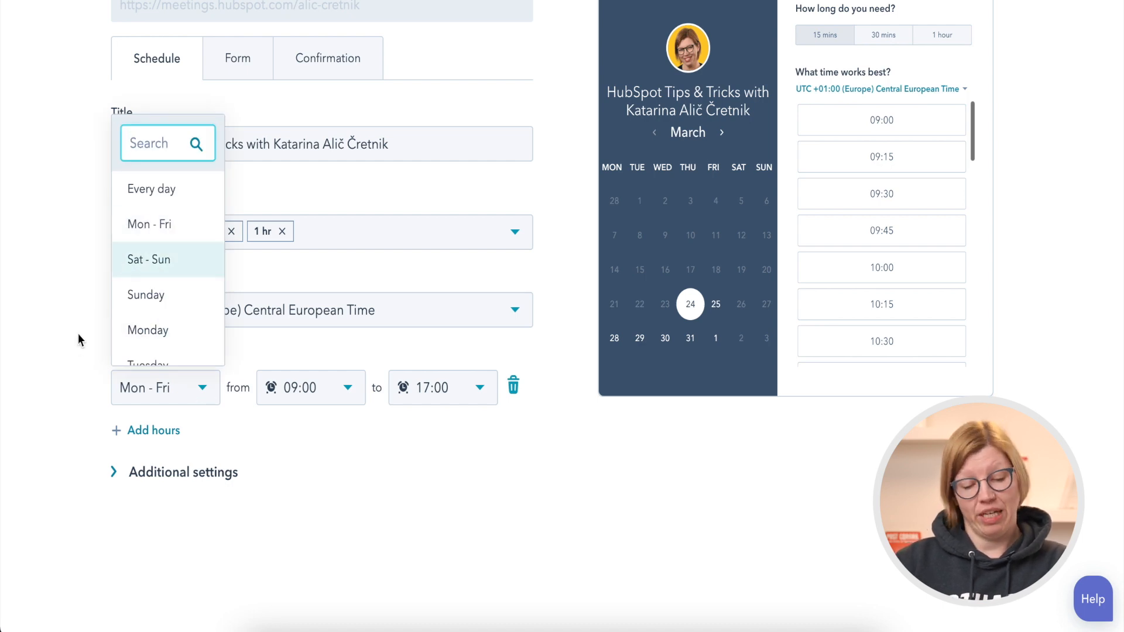
pyautogui.click(84, 374)
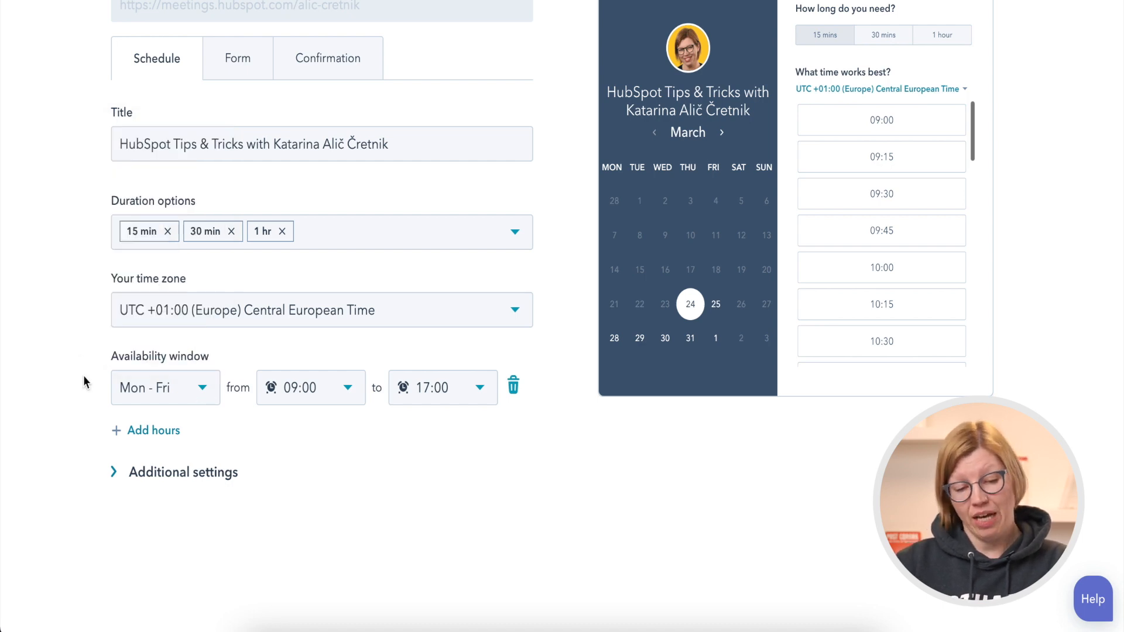
pyautogui.click(154, 434)
pyautogui.click(207, 438)
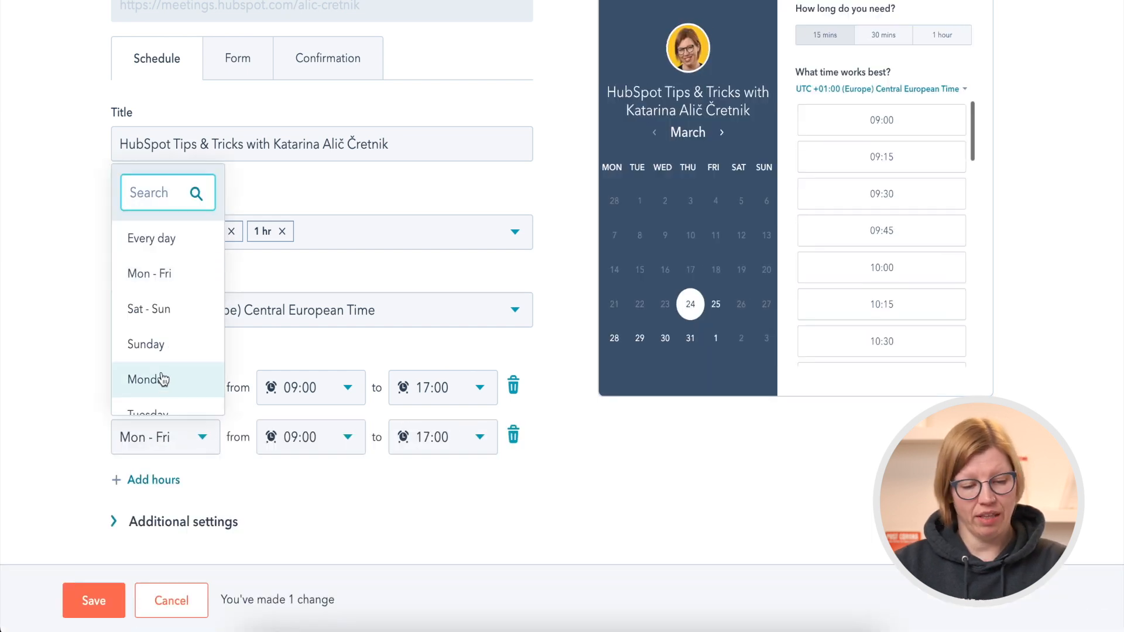
pyautogui.scroll(-3, 159, 375)
pyautogui.click(152, 404)
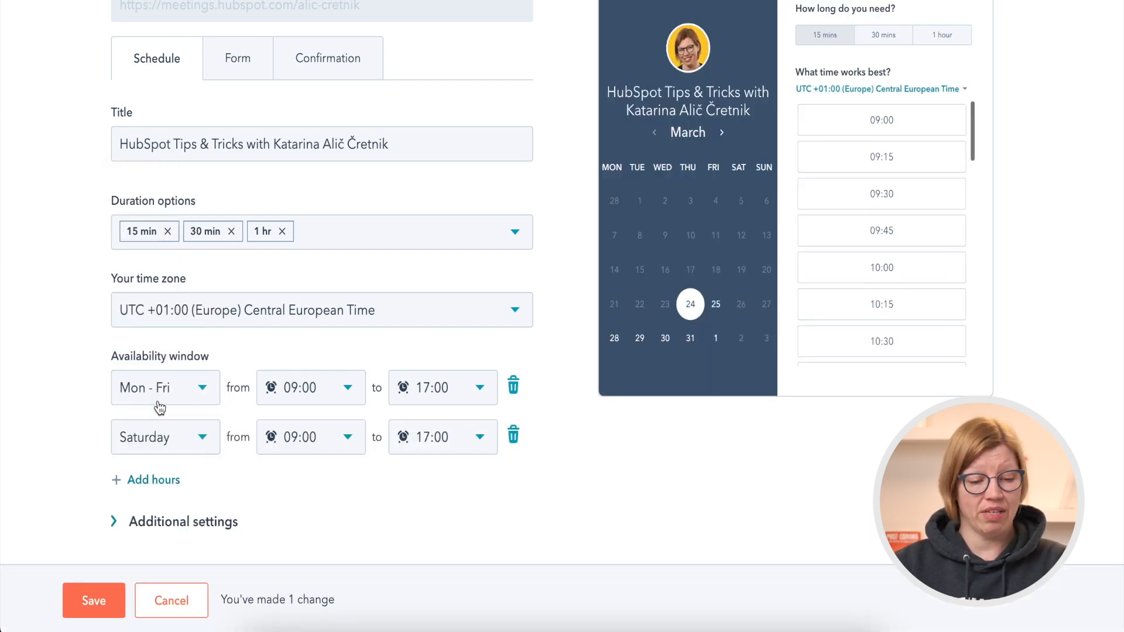
# Set the Saturday availability hours from 10:00 to 13:00.
pyautogui.click(292, 438)
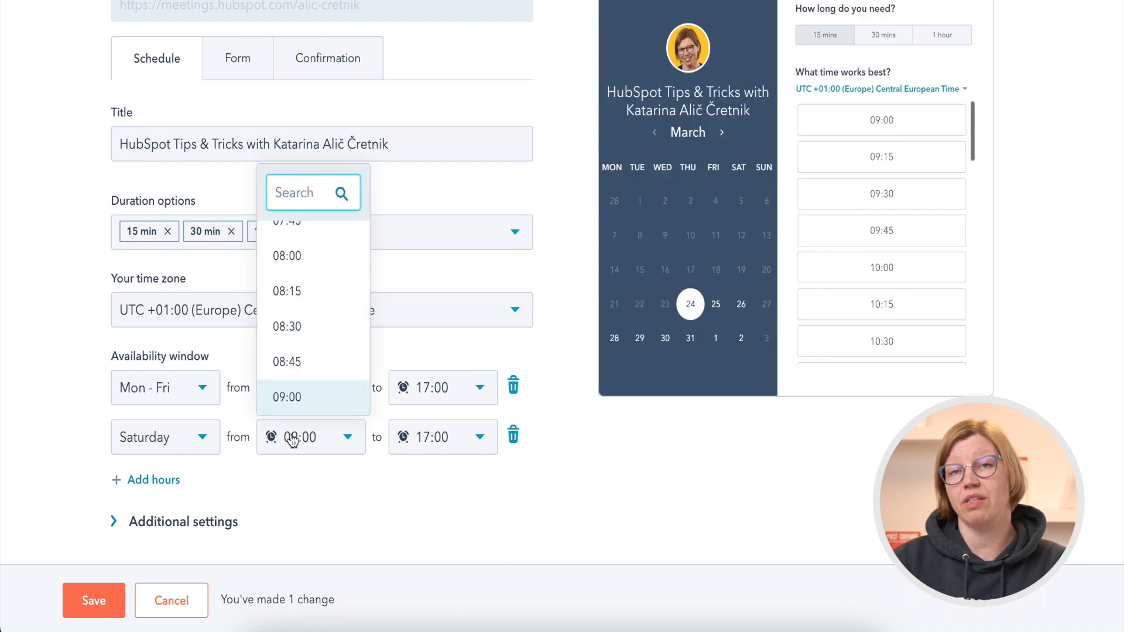
pyautogui.scroll(-4, 319, 360)
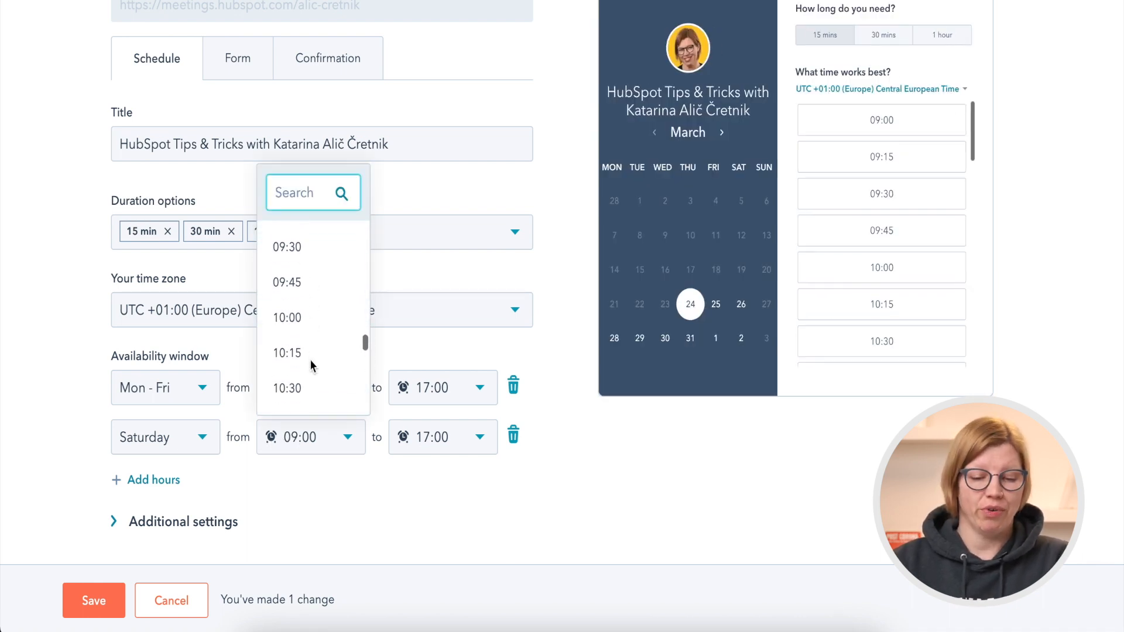
pyautogui.click(292, 291)
pyautogui.click(443, 438)
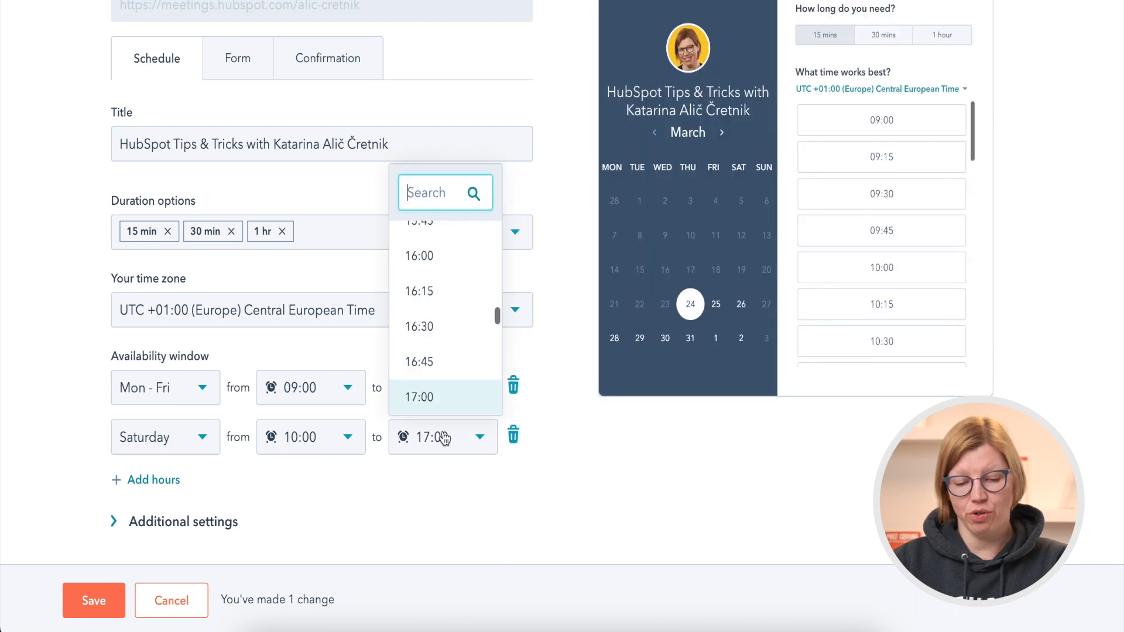
pyautogui.scroll(2, 447, 301)
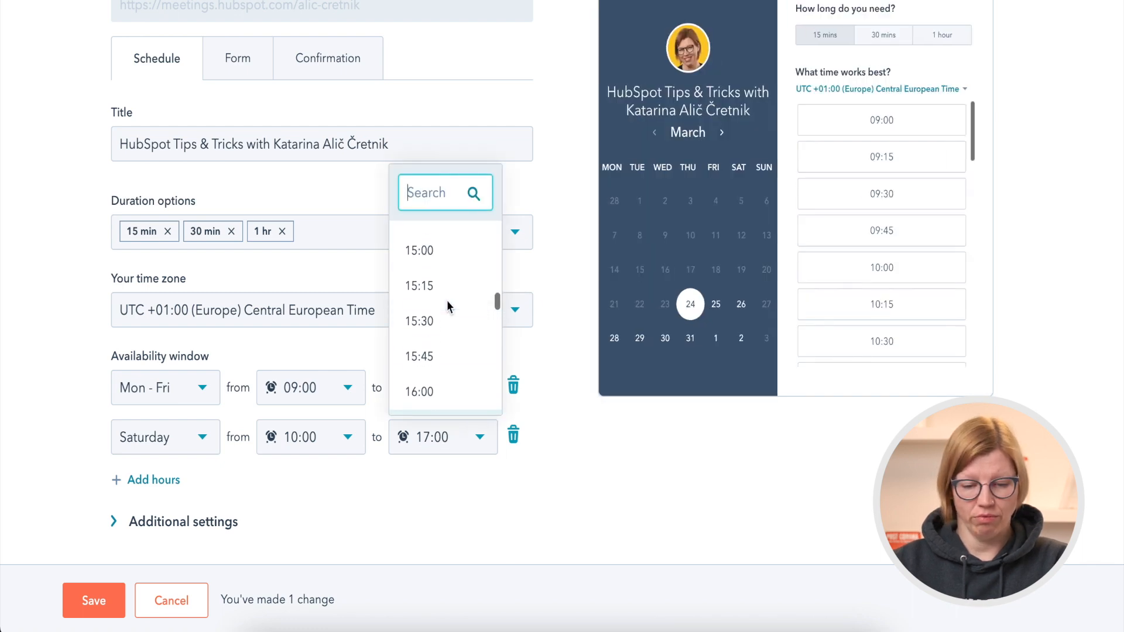
pyautogui.scroll(5, 447, 300)
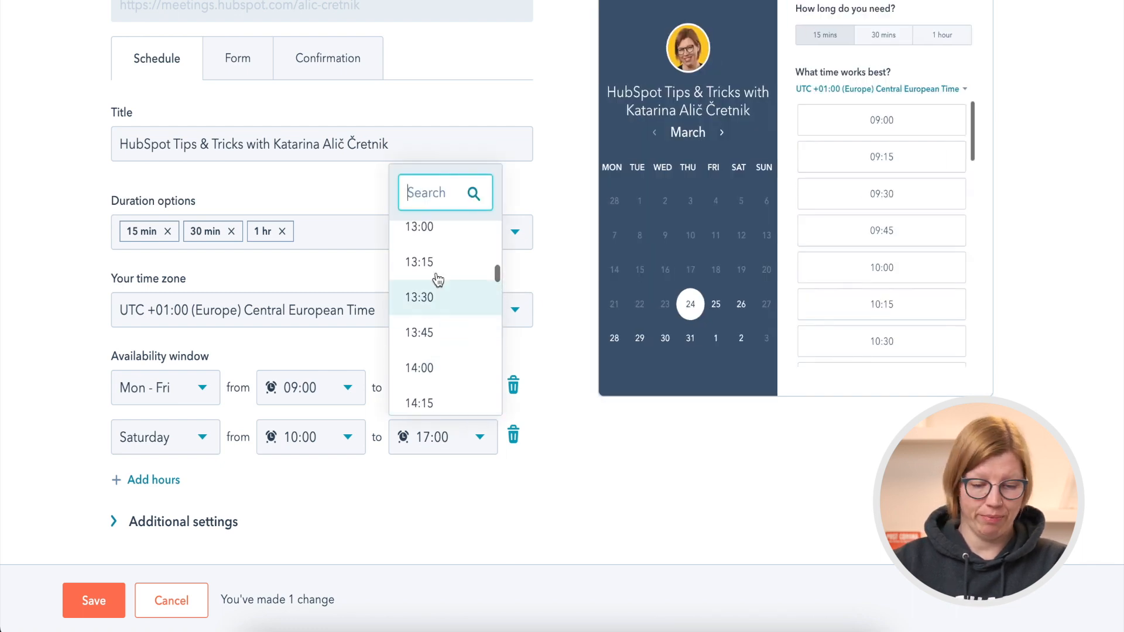
pyautogui.click(422, 240)
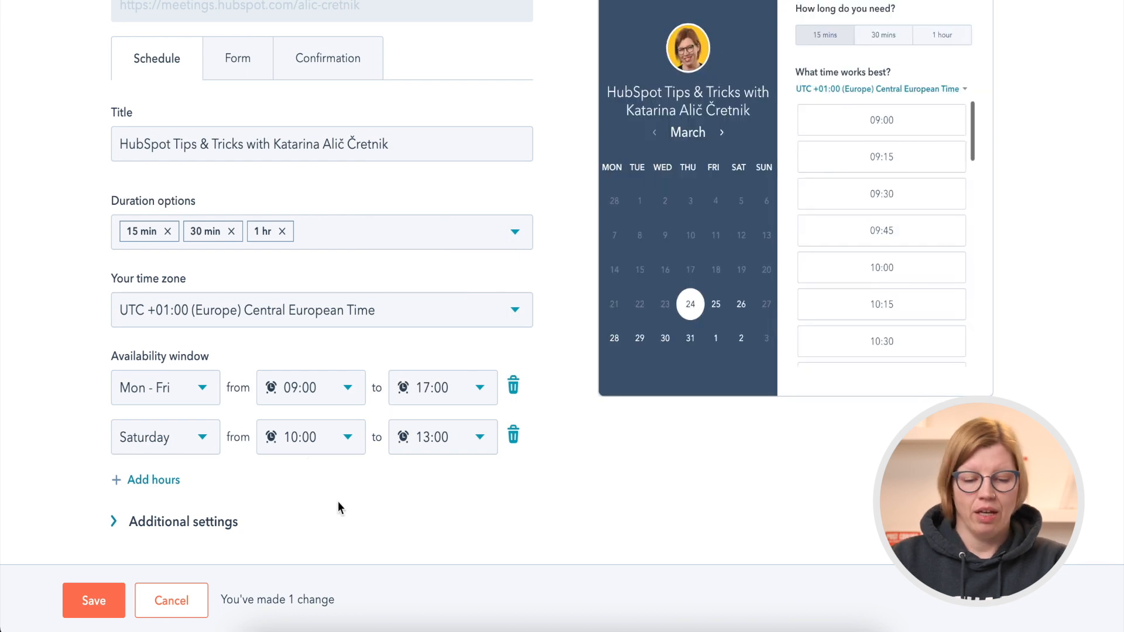
# Set the rolling booking period in the additional settings to 4 weeks and check April in the preview calendar.
pyautogui.click(226, 522)
pyautogui.scroll(-5, 315, 534)
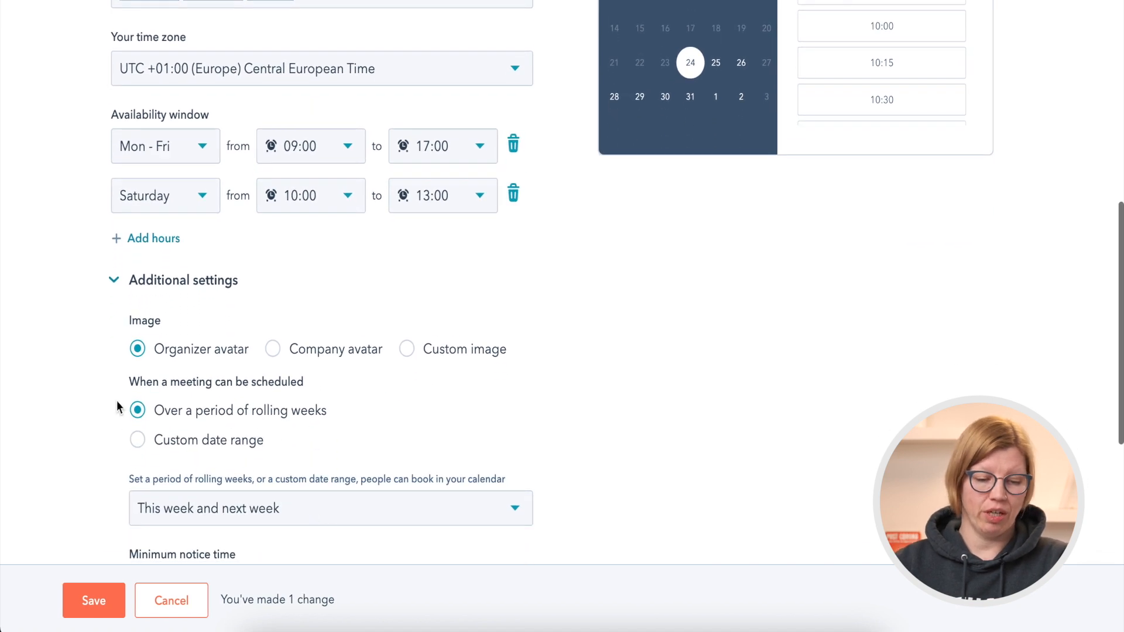
pyautogui.scroll(-3, 117, 400)
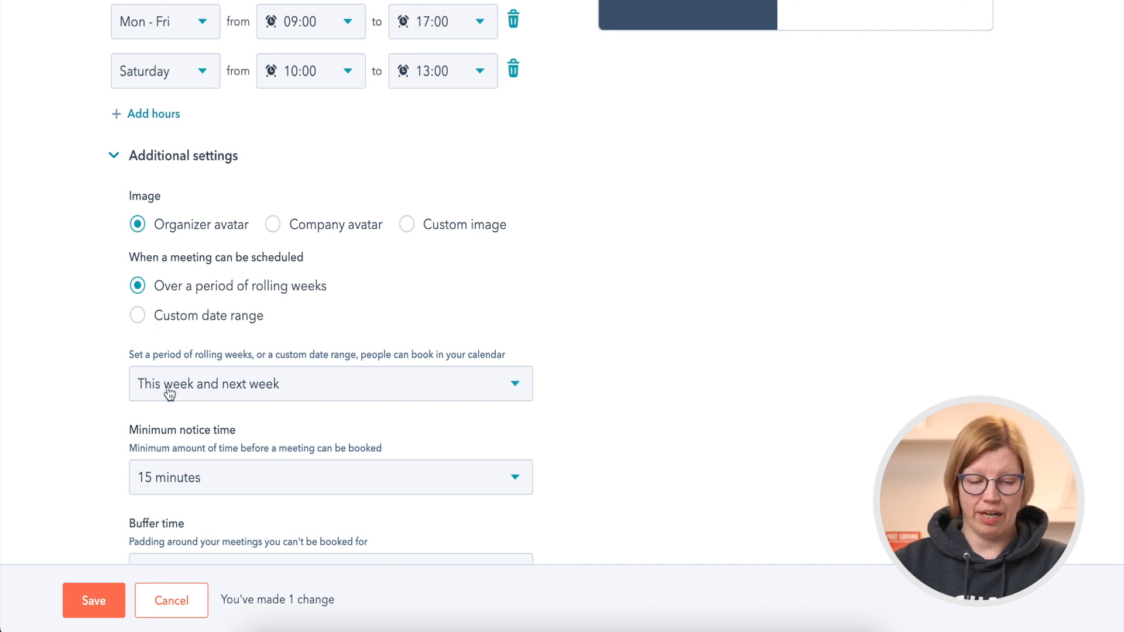
pyautogui.scroll(3, 589, 293)
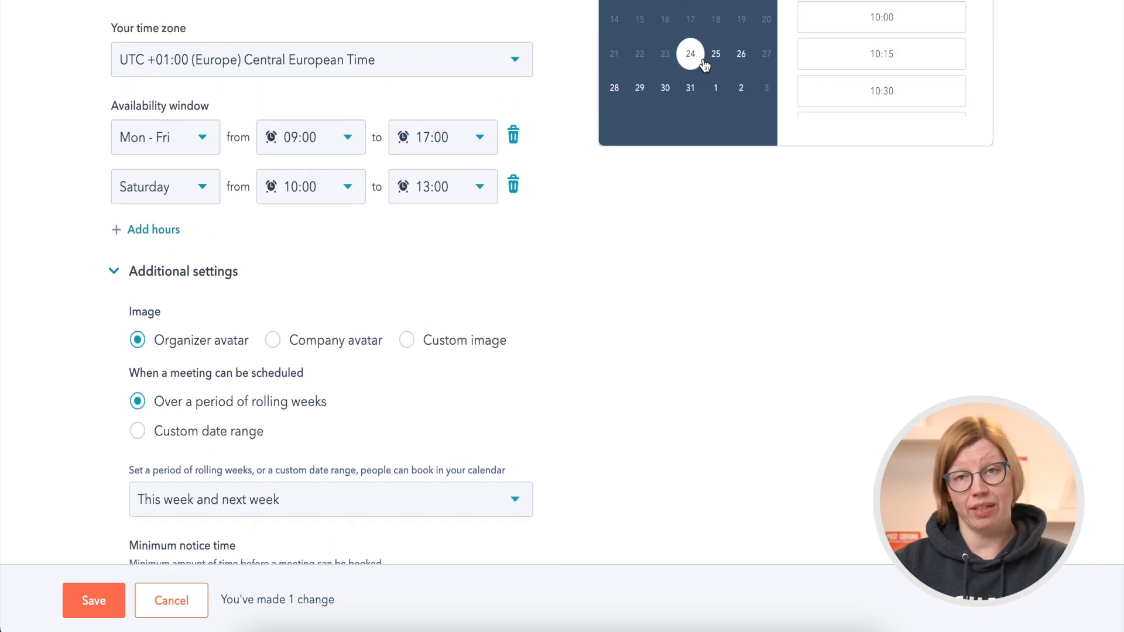
pyautogui.scroll(-4, 663, 275)
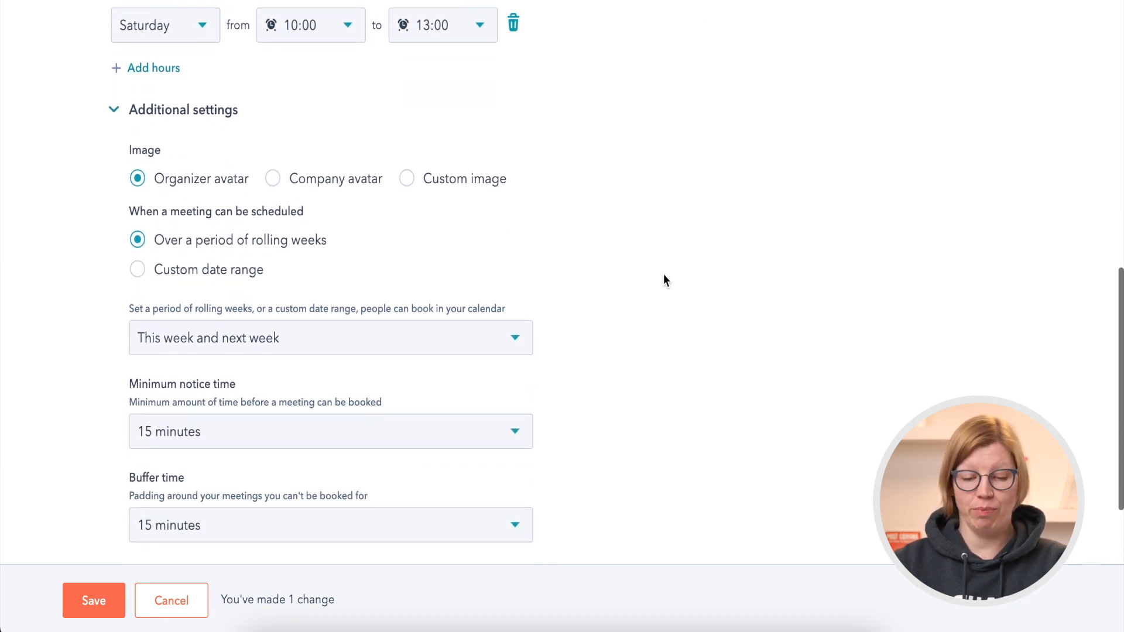
pyautogui.scroll(-2, 663, 274)
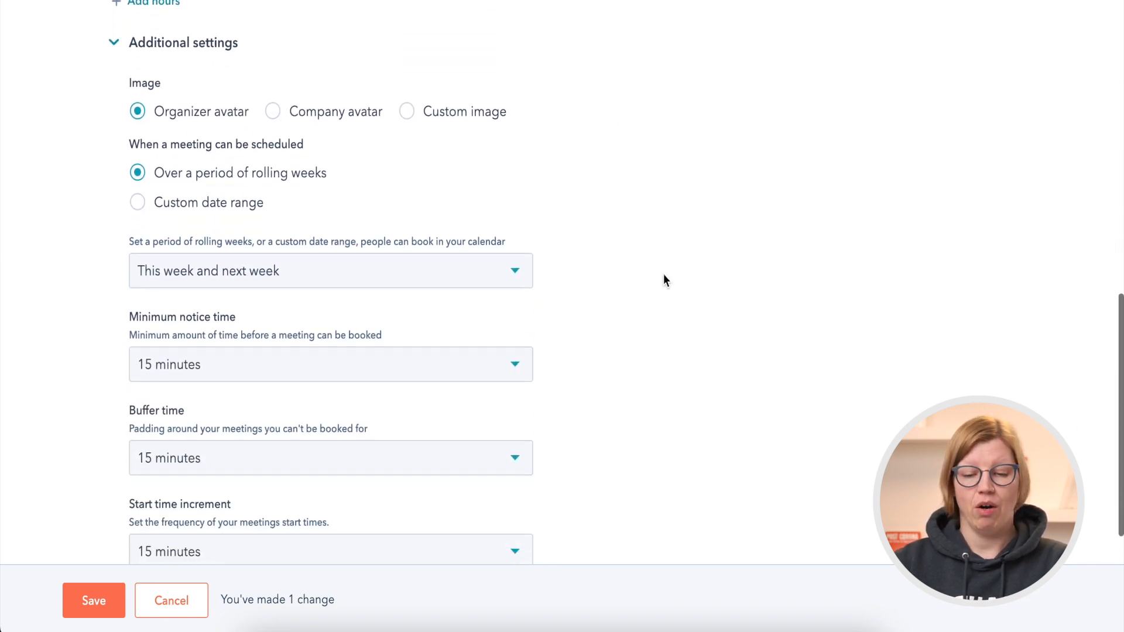
pyautogui.click(500, 285)
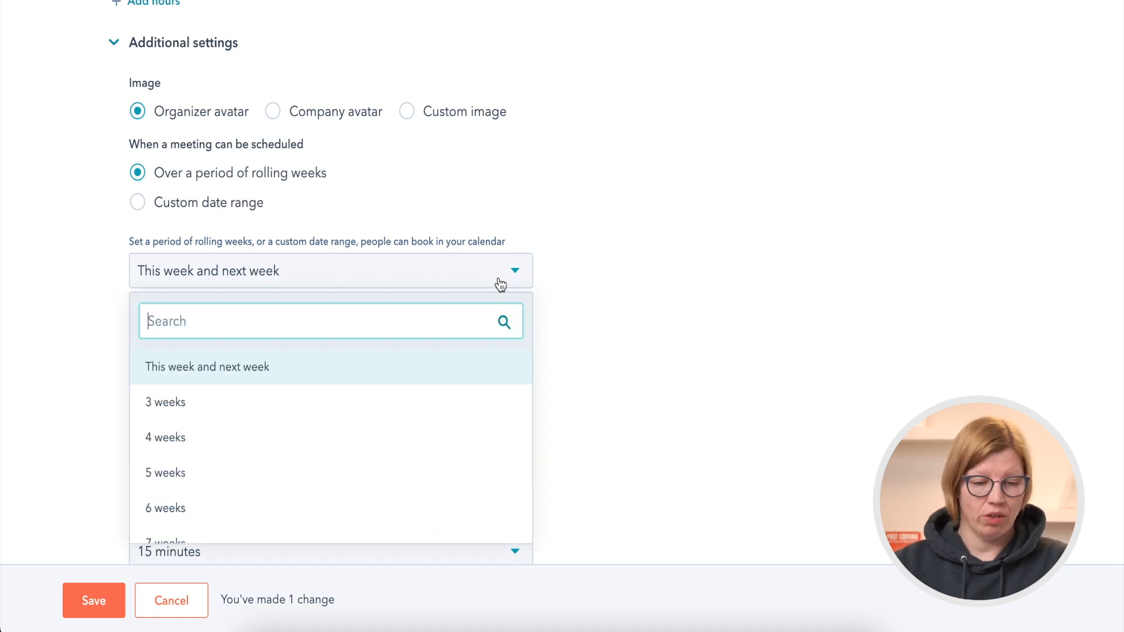
pyautogui.click(233, 437)
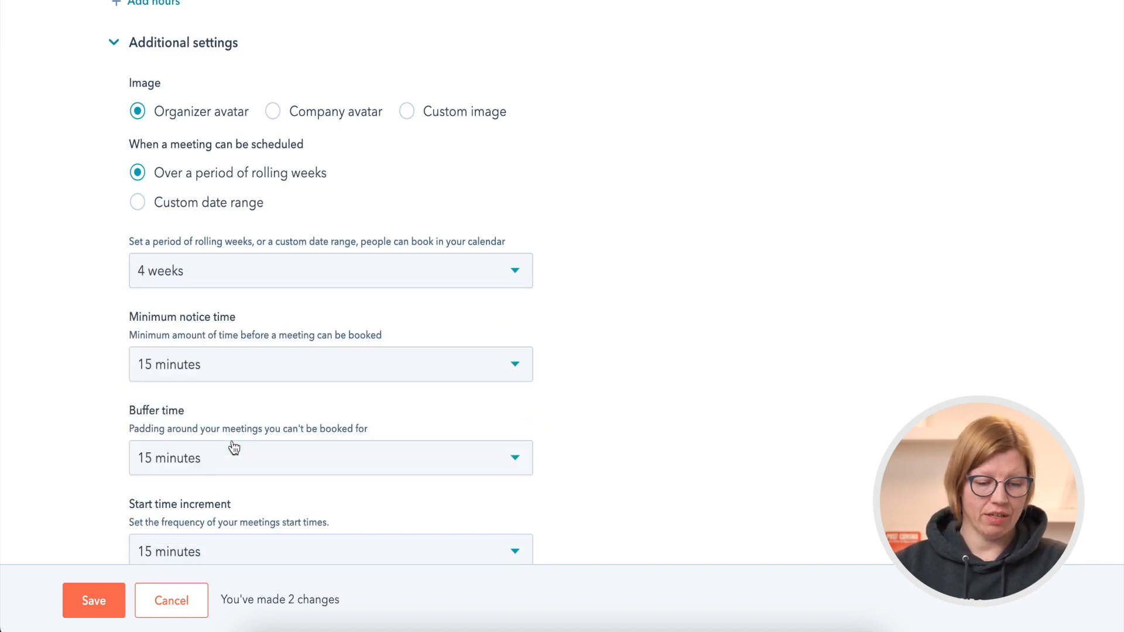
pyautogui.scroll(12, 649, 409)
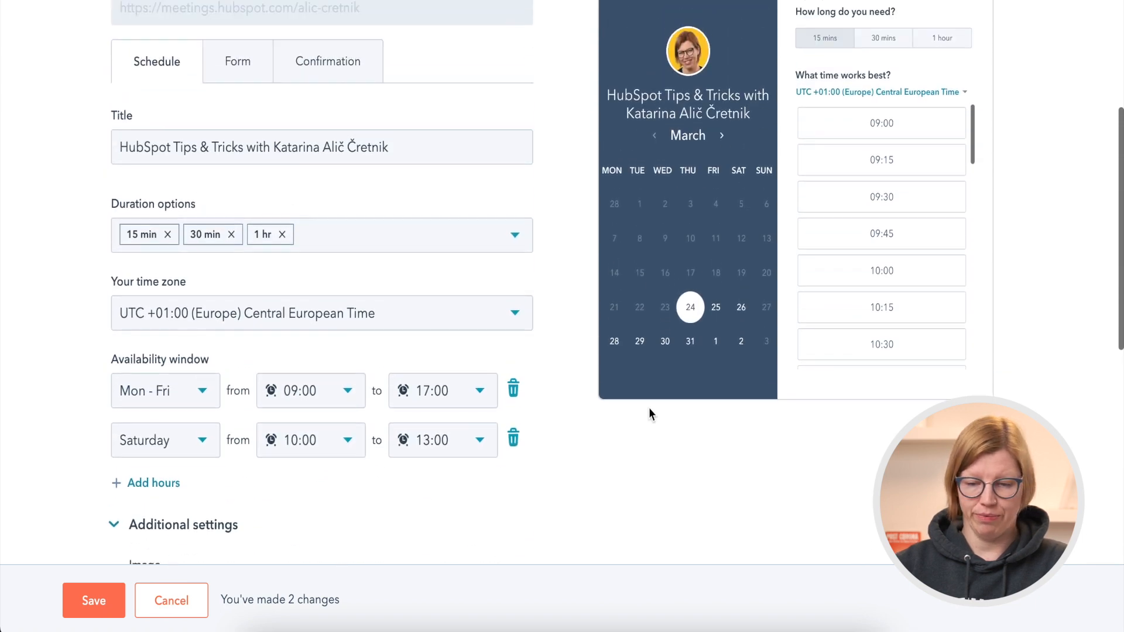
pyautogui.click(724, 136)
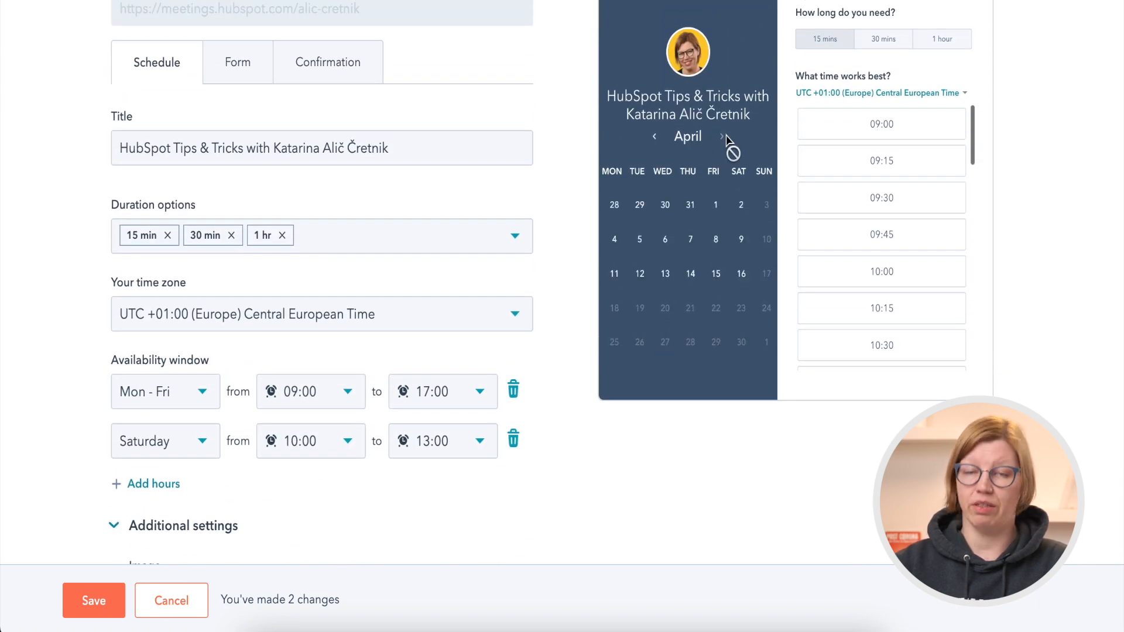
# Review the notice time, buffer time, start increment, language and date format settings, and save the schedule changes.
pyautogui.scroll(-1, 569, 388)
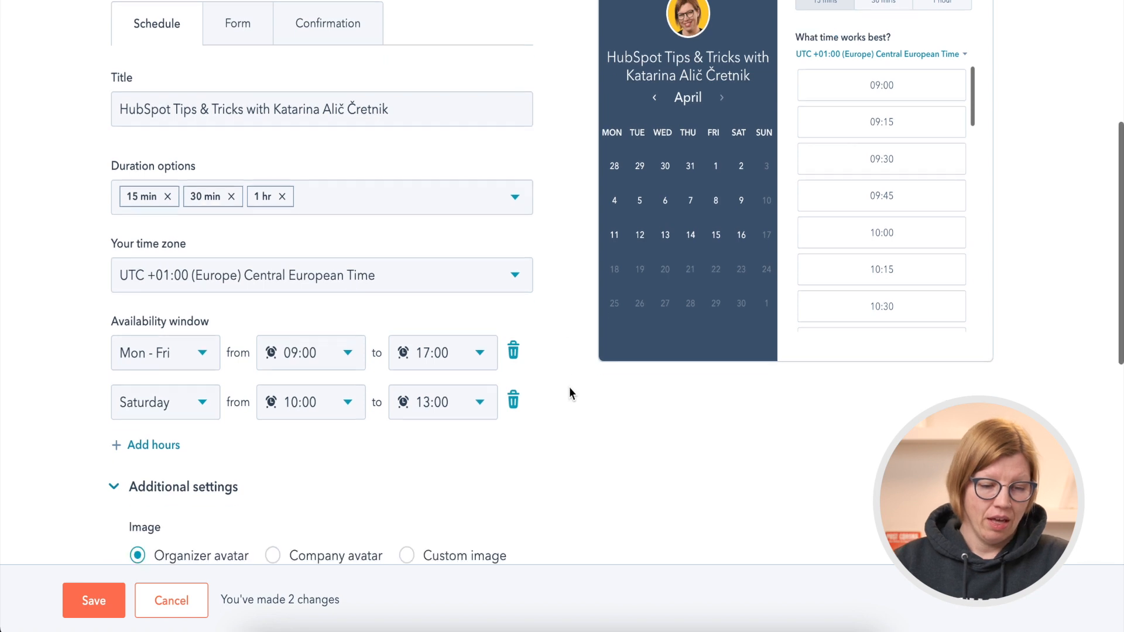
pyautogui.scroll(-10, 569, 387)
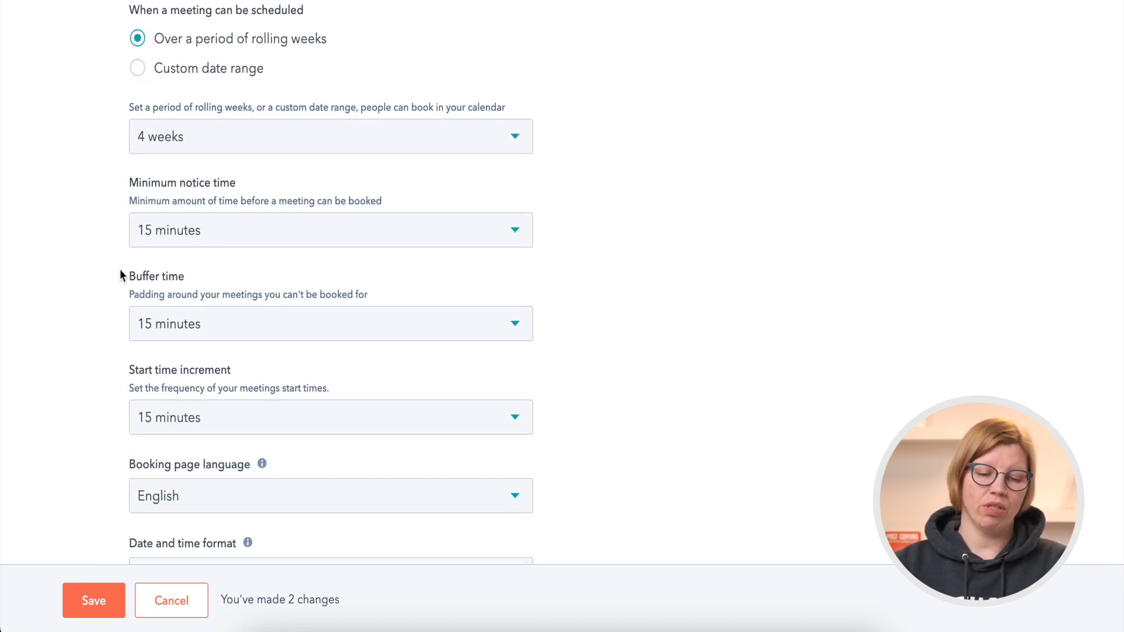
pyautogui.scroll(-1, 96, 450)
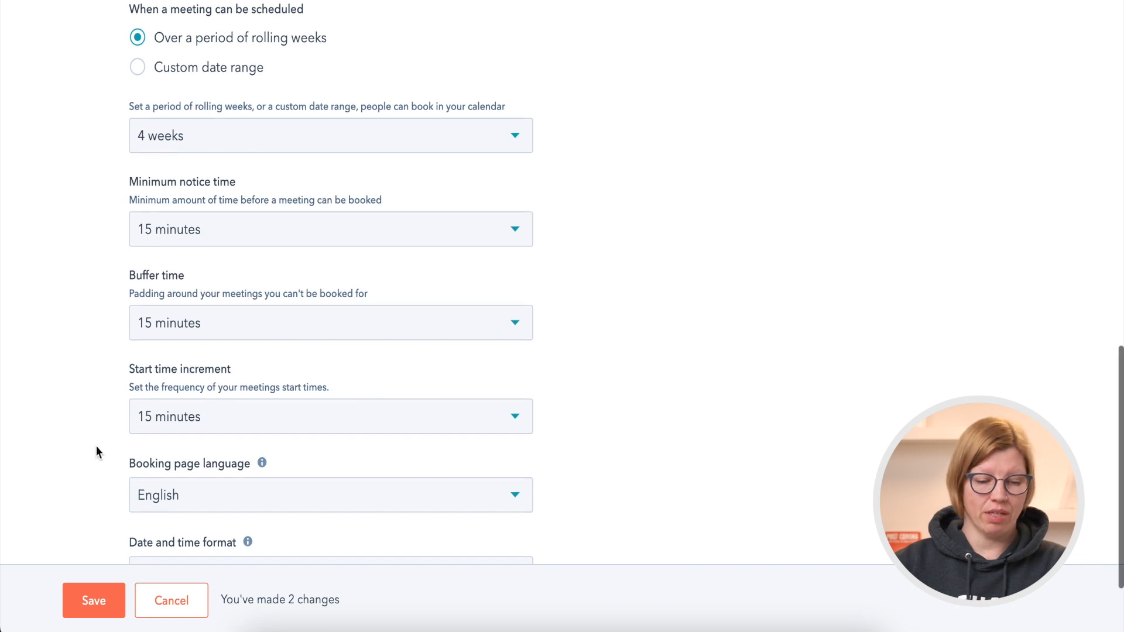
pyautogui.scroll(-2, 97, 446)
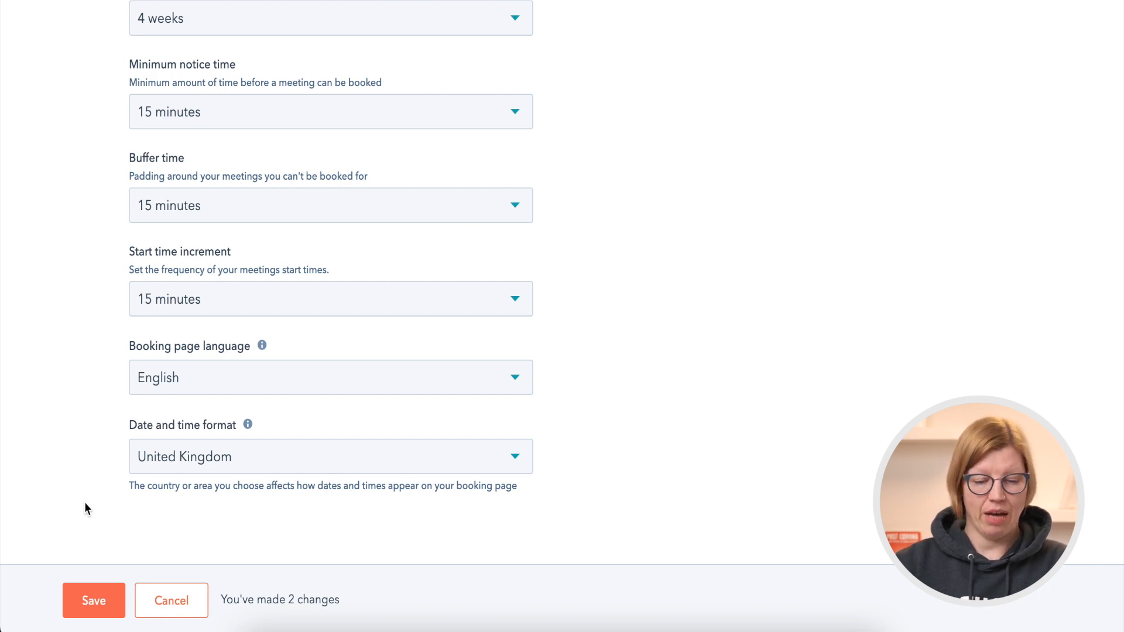
pyautogui.click(97, 601)
# Add the Country/Region contact property to the booking form and keep it as a required field.
pyautogui.scroll(4, 609, 288)
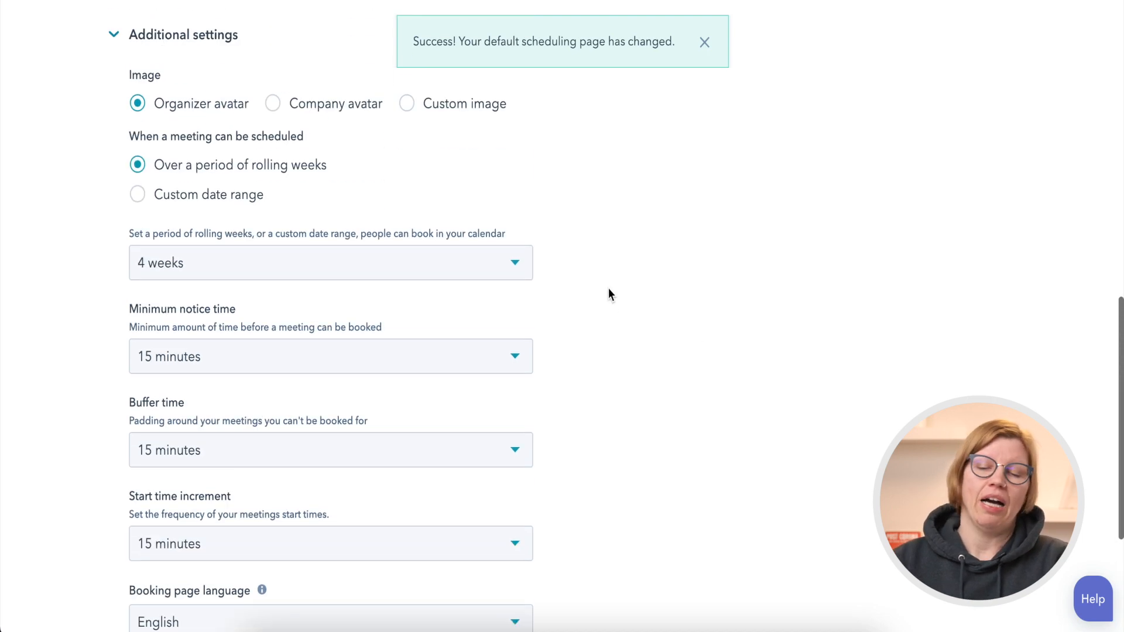
pyautogui.scroll(9, 609, 294)
pyautogui.click(237, 147)
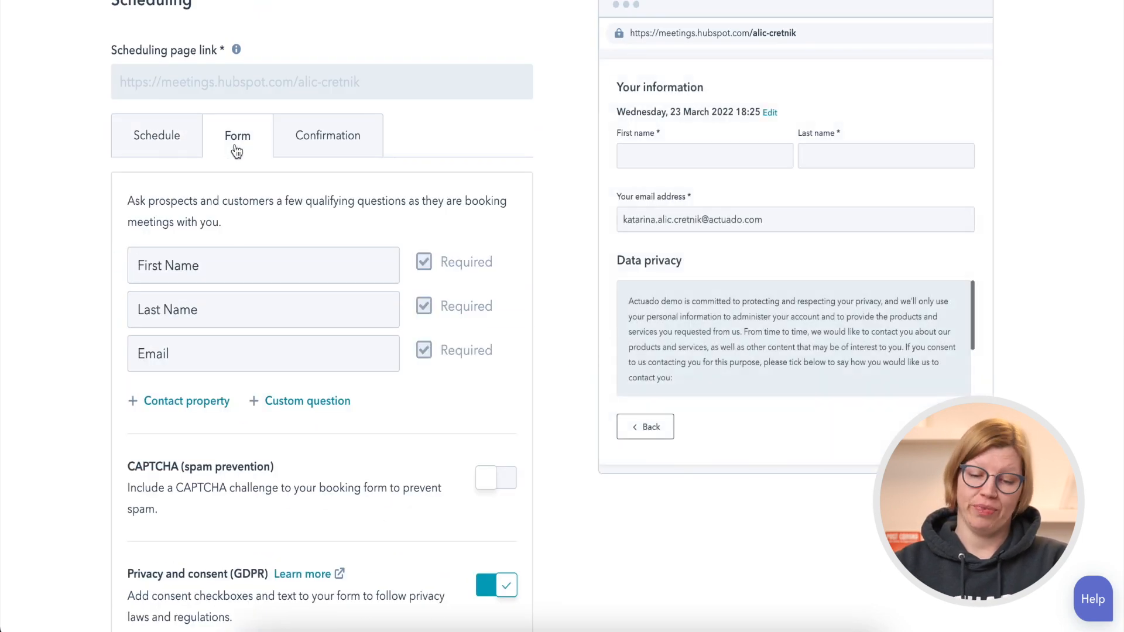
pyautogui.scroll(-2, 73, 277)
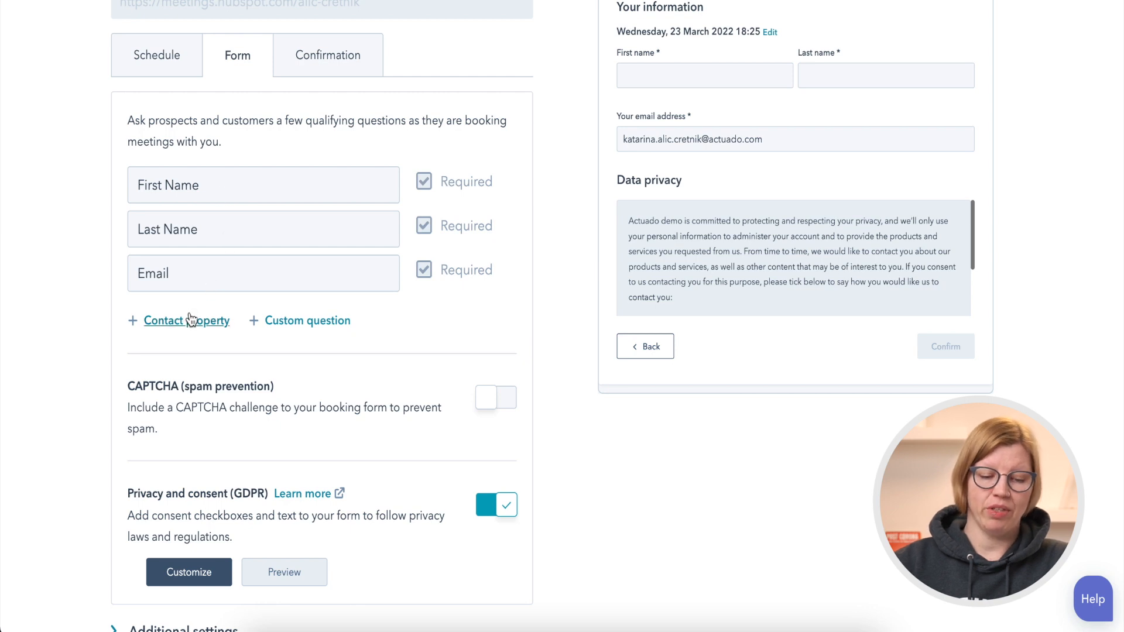
pyautogui.click(207, 324)
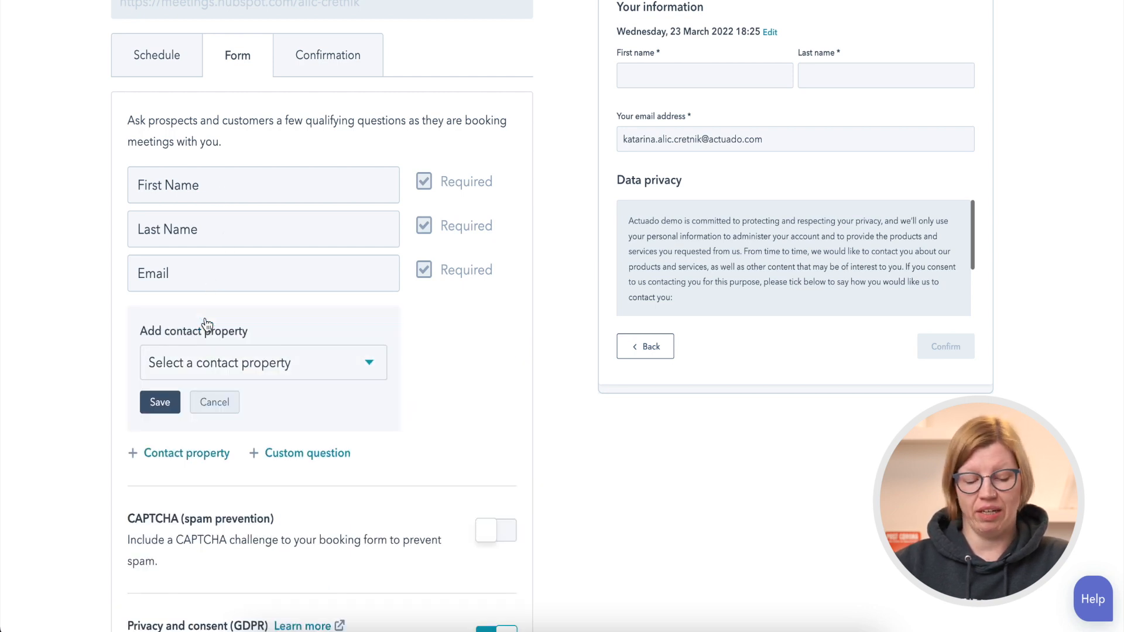
pyautogui.click(204, 368)
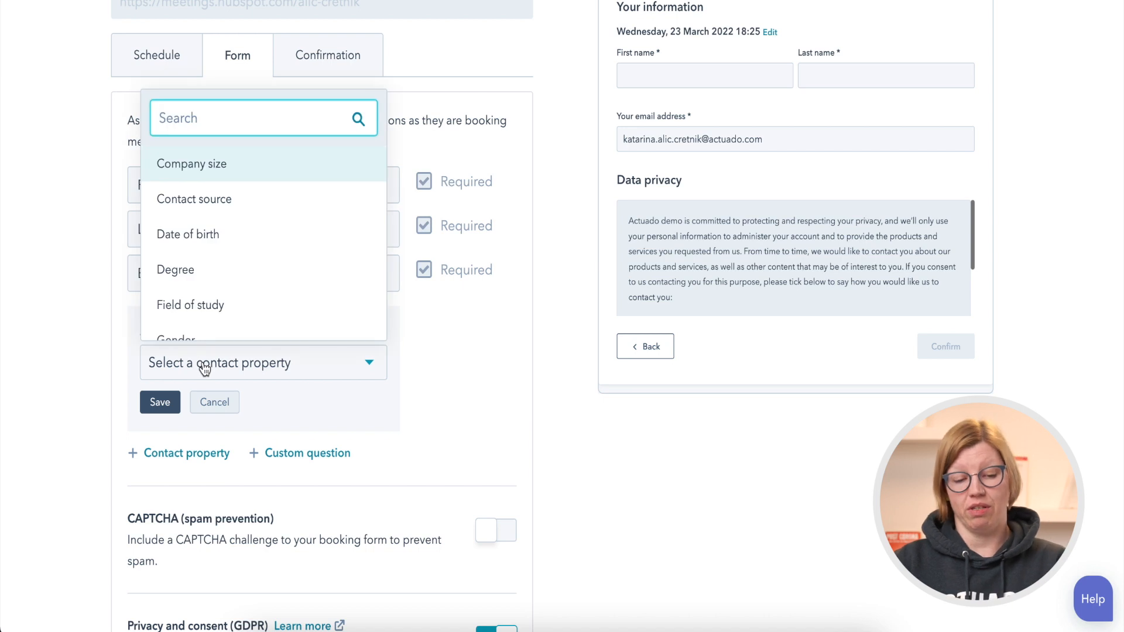
pyautogui.write('countr')
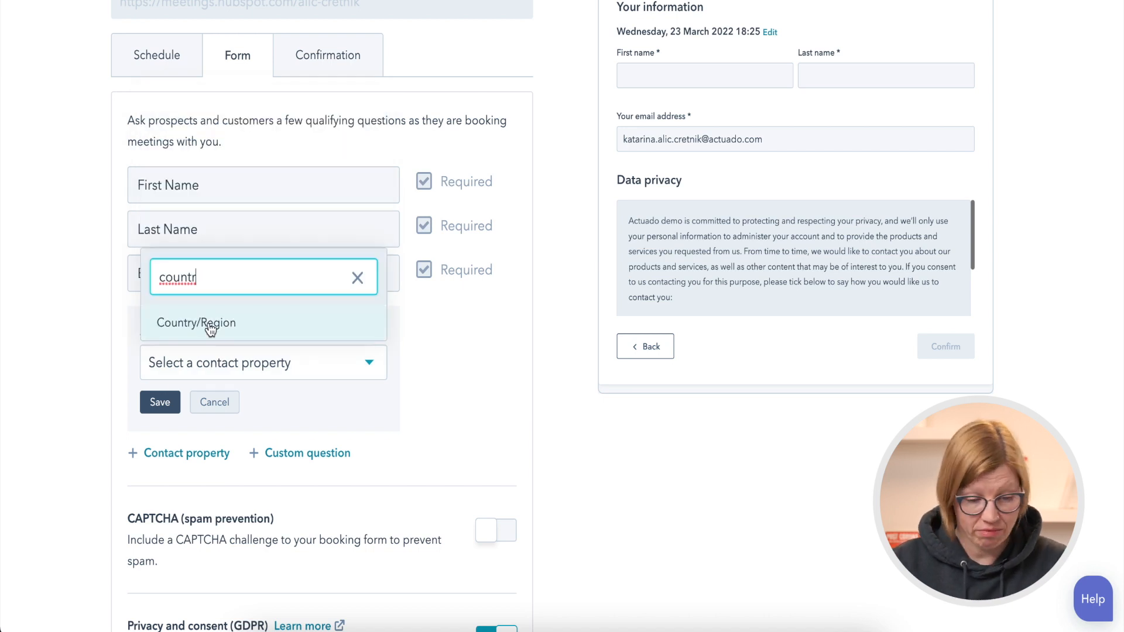
pyautogui.click(211, 325)
pyautogui.click(159, 402)
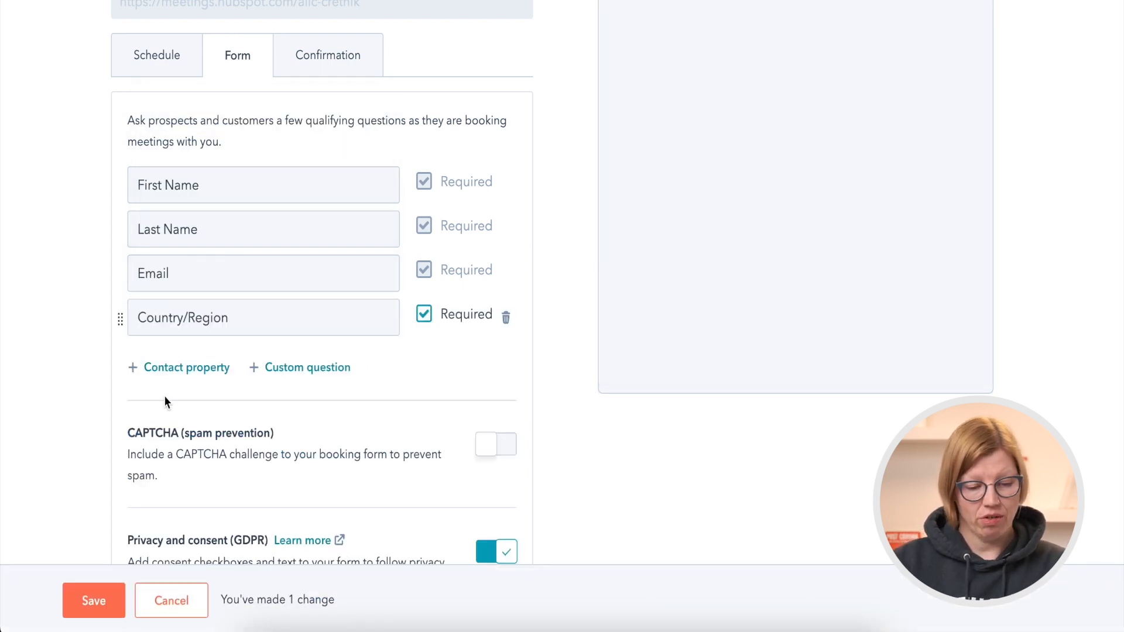
pyautogui.click(424, 314)
pyautogui.click(424, 315)
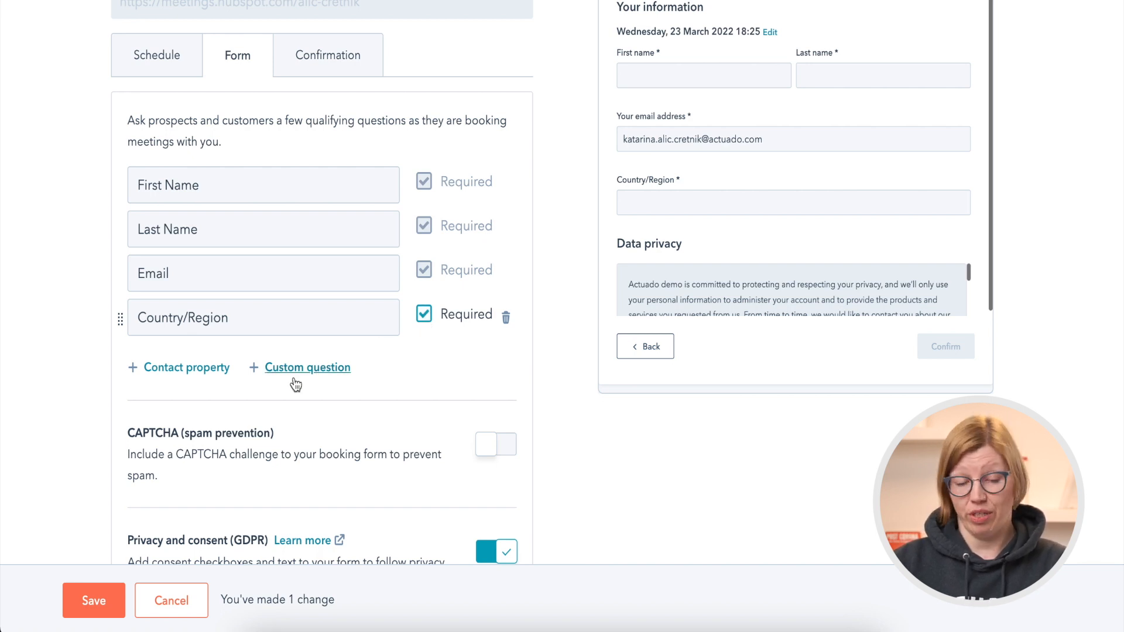
# Review the GDPR marketing consent preview and its editable text, and save the consent settings.
pyautogui.scroll(-3, 65, 395)
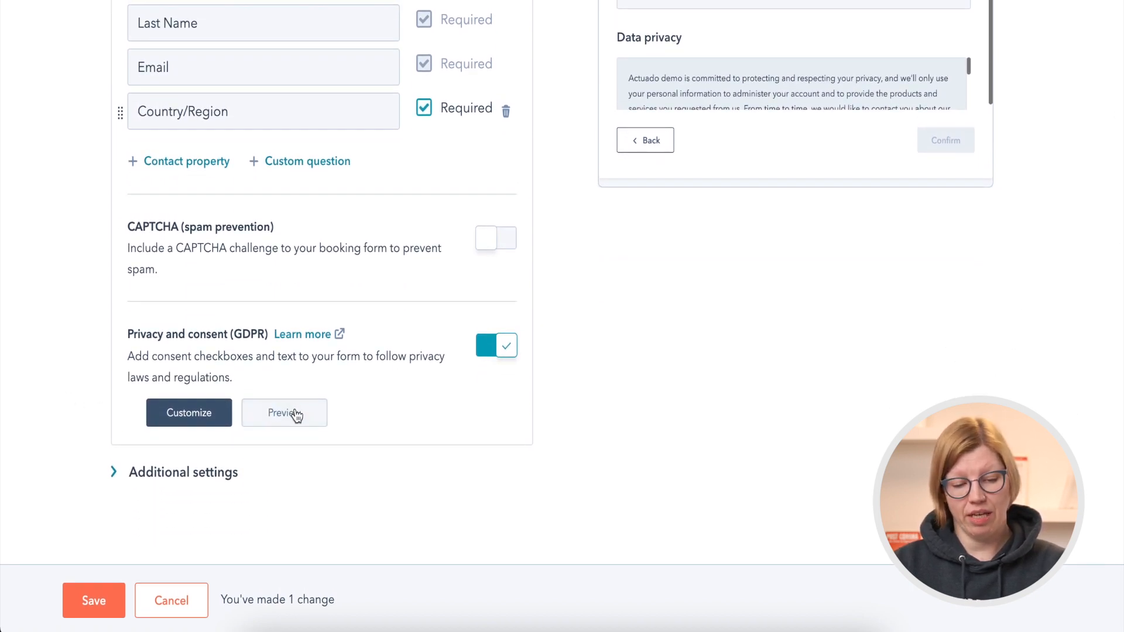
pyautogui.click(277, 417)
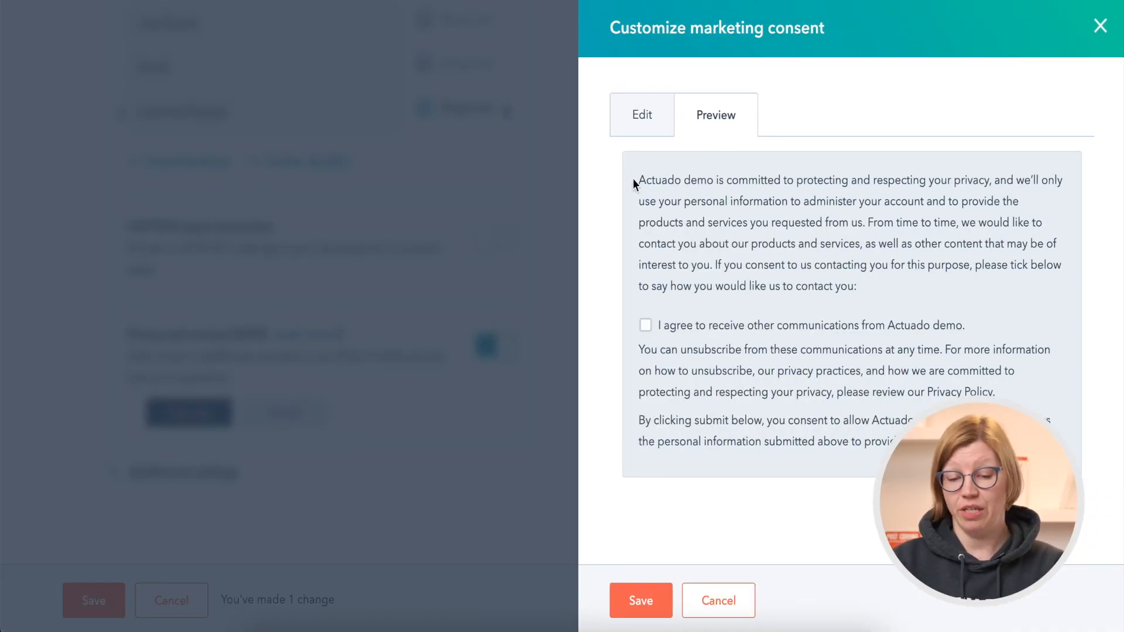
pyautogui.click(641, 122)
pyautogui.scroll(-5, 621, 304)
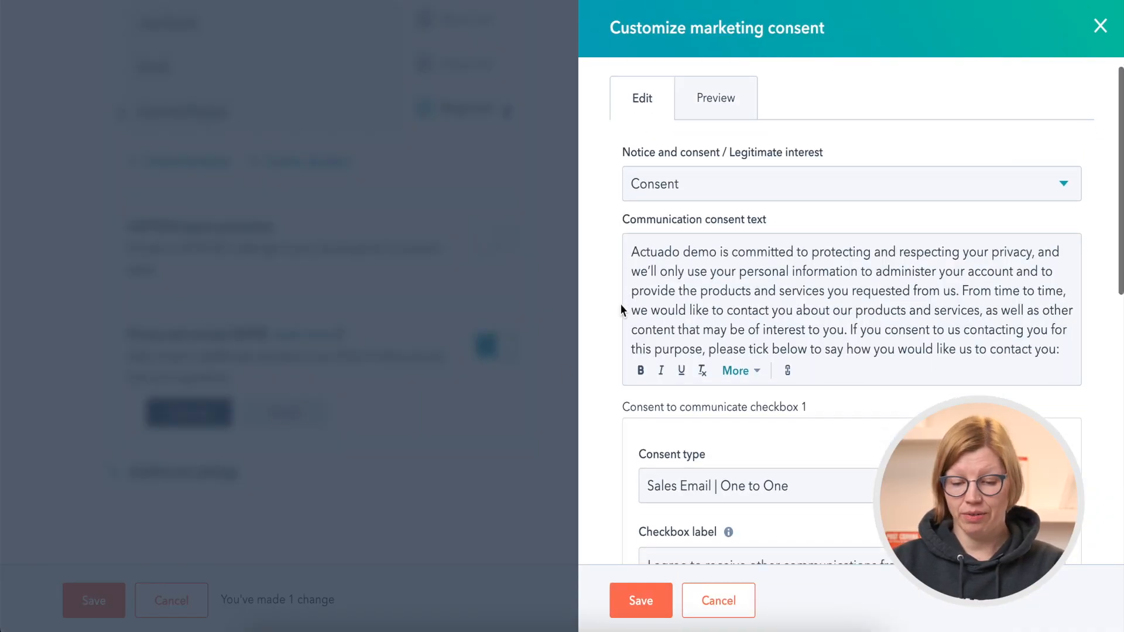
pyautogui.click(639, 598)
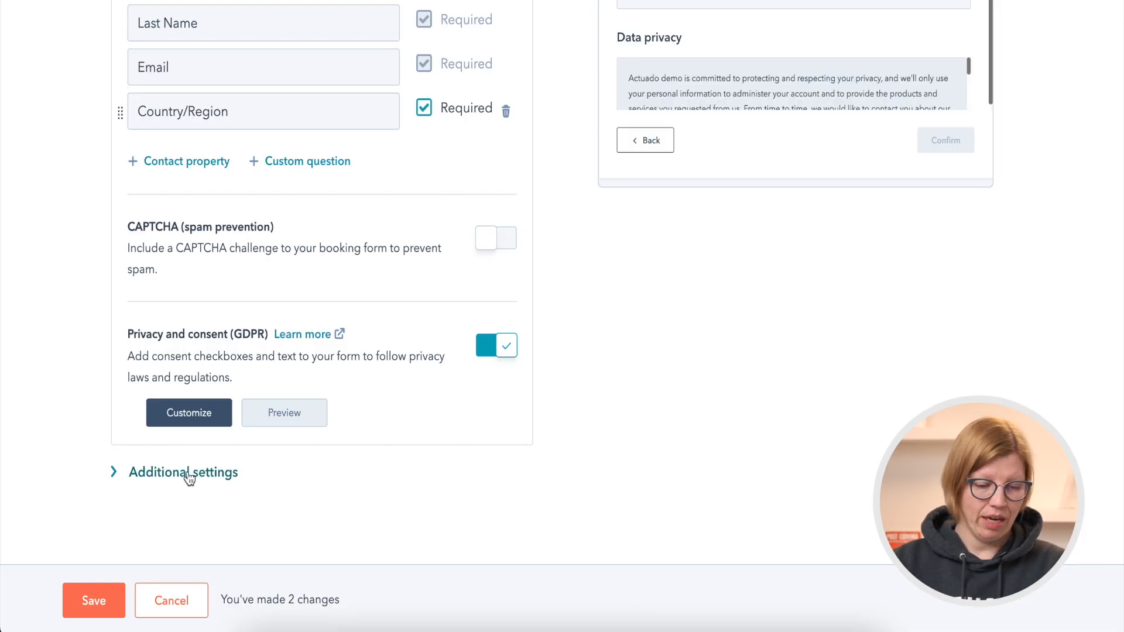
# Review the form's additional settings for pre-populating fields and auto-submitting, and save the form changes.
pyautogui.click(187, 475)
pyautogui.scroll(-3, 42, 478)
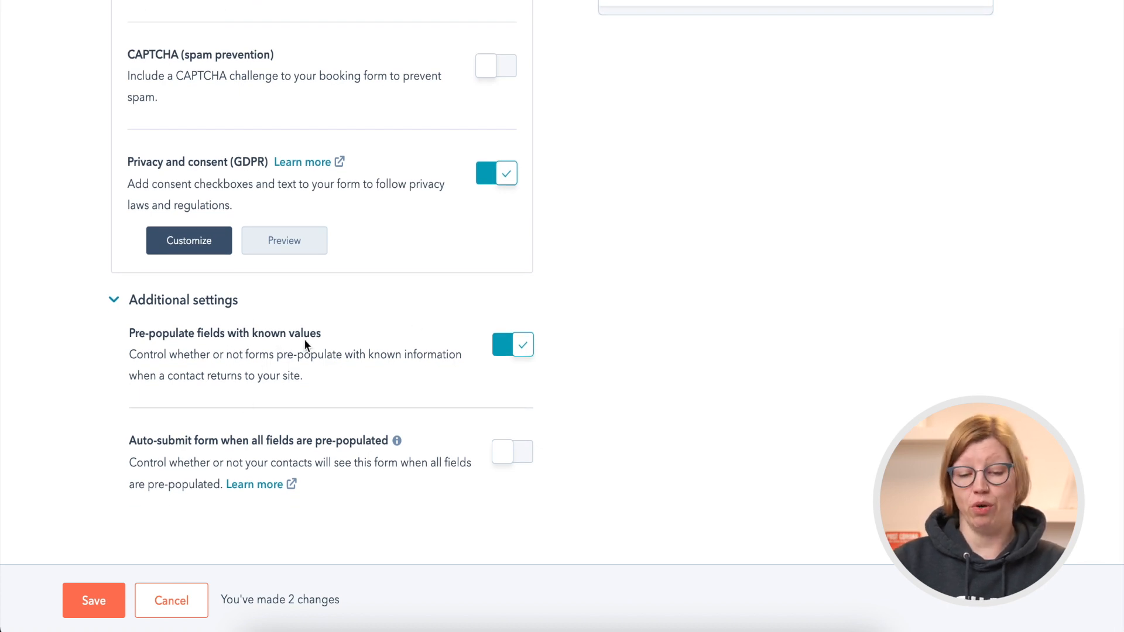
pyautogui.scroll(5, 583, 291)
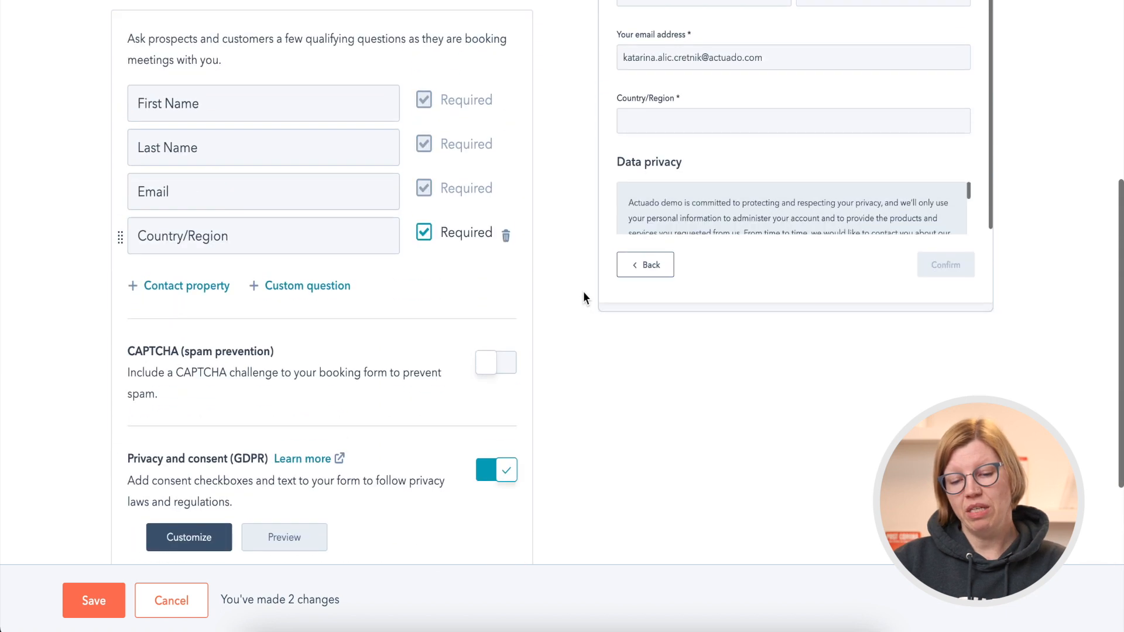
pyautogui.scroll(3, 583, 292)
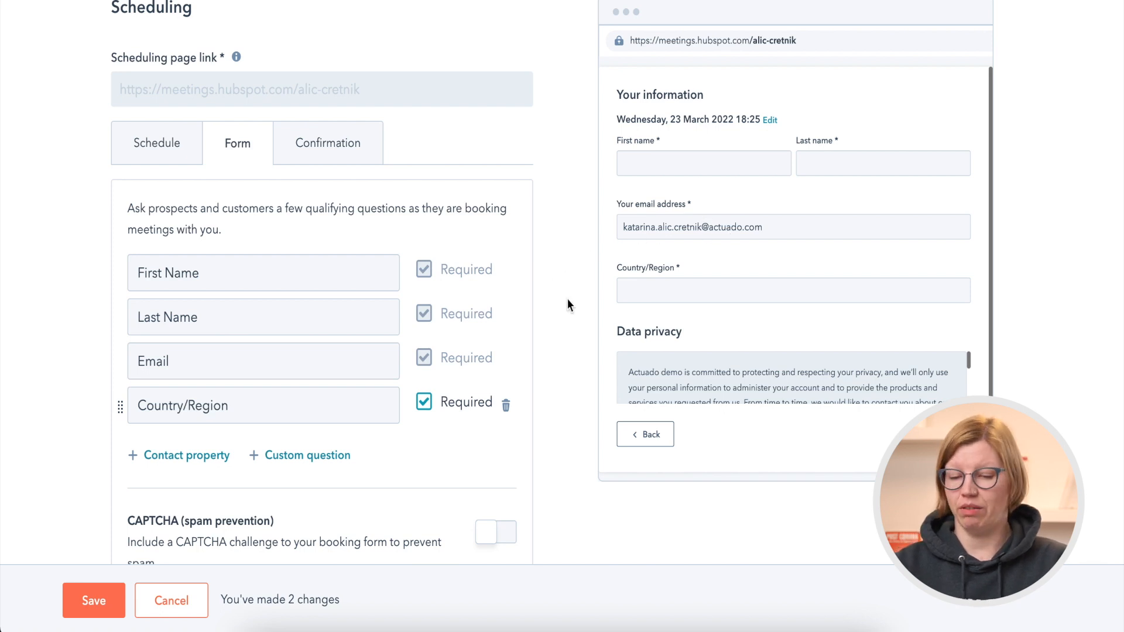
pyautogui.scroll(-8, 567, 305)
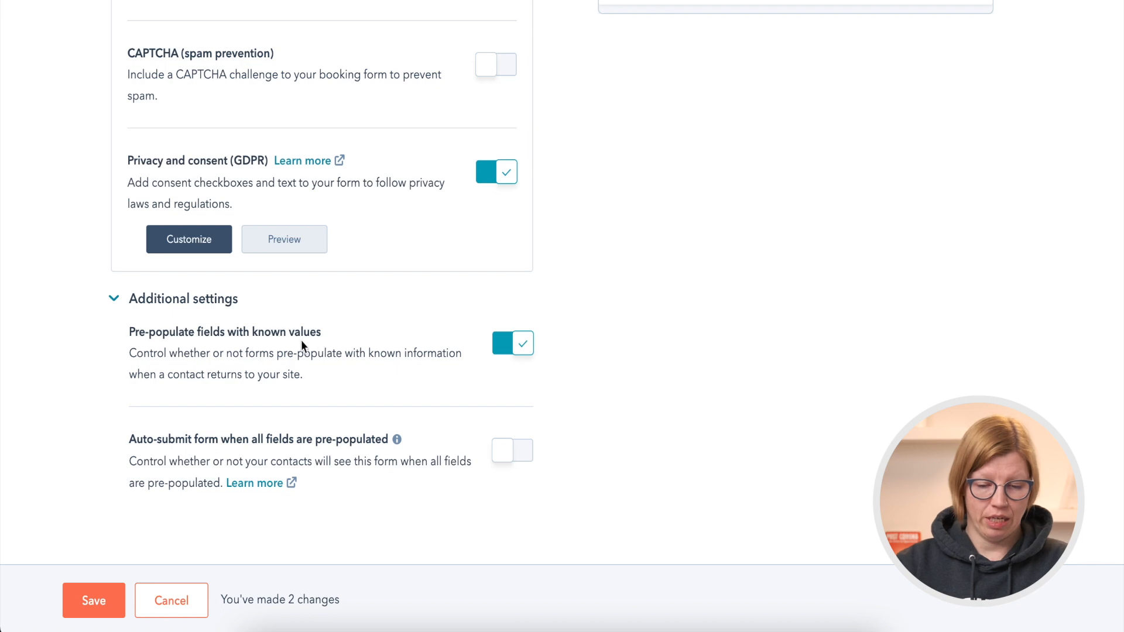
pyautogui.click(93, 605)
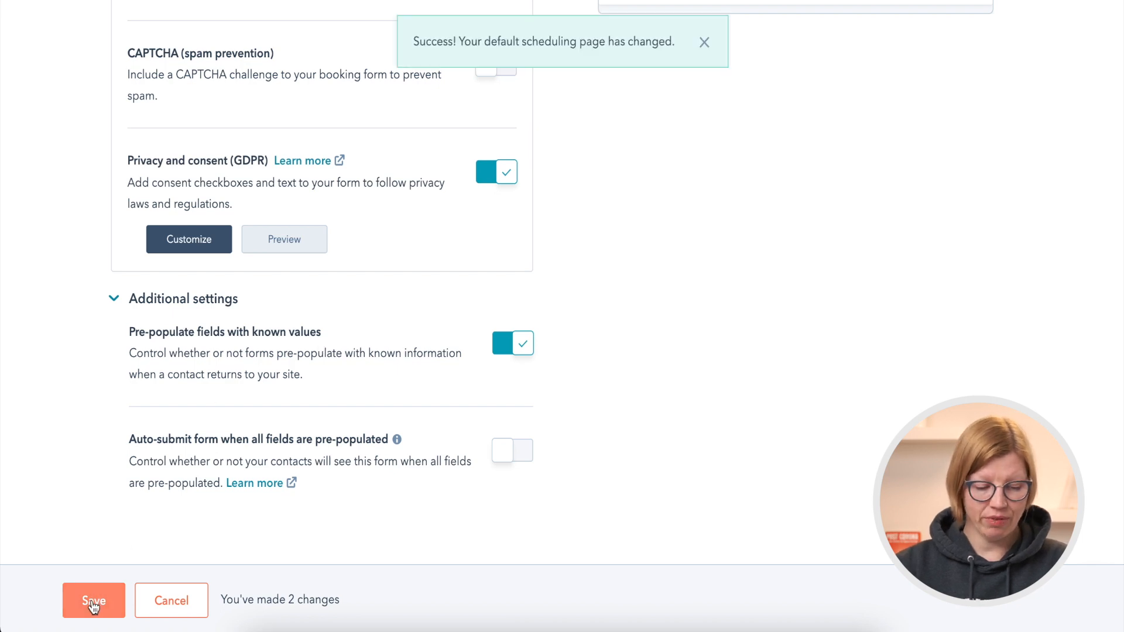
# Review the confirmation page options after form submission and the automation settings for confirmation and pre-meeting reminder emails.
pyautogui.scroll(10, 580, 271)
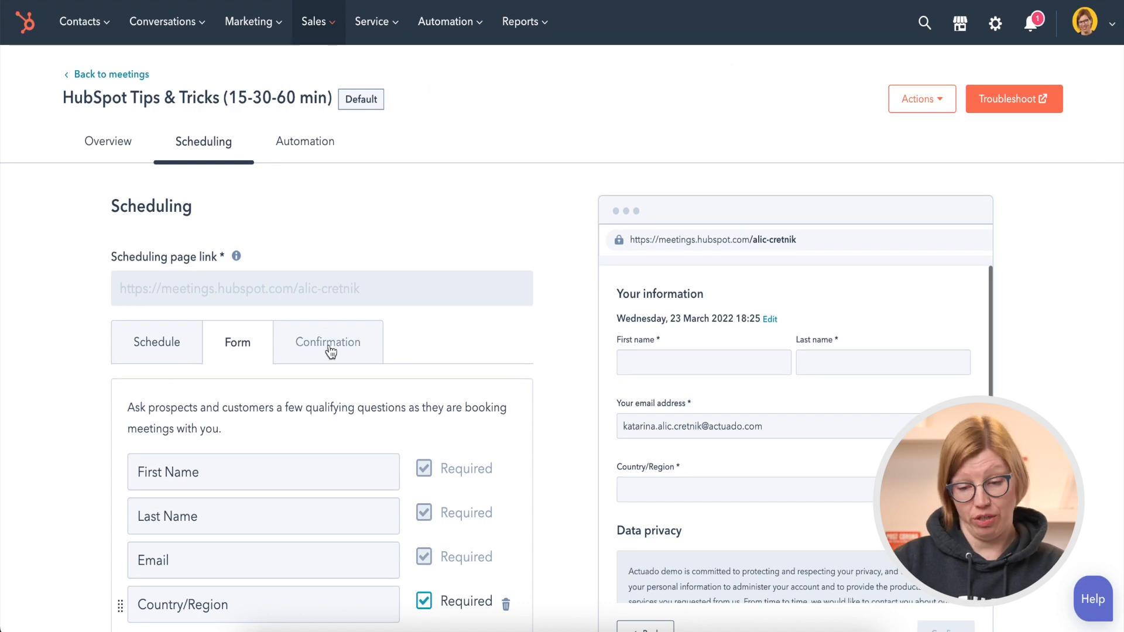
pyautogui.click(328, 346)
pyautogui.scroll(-3, 330, 350)
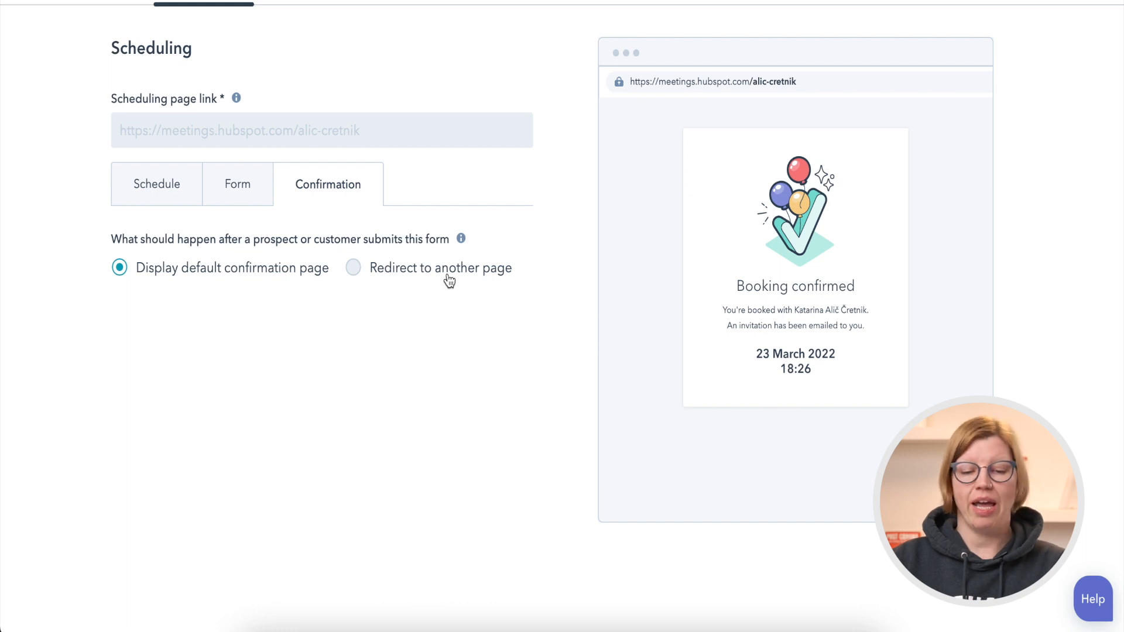
pyautogui.scroll(3, 449, 281)
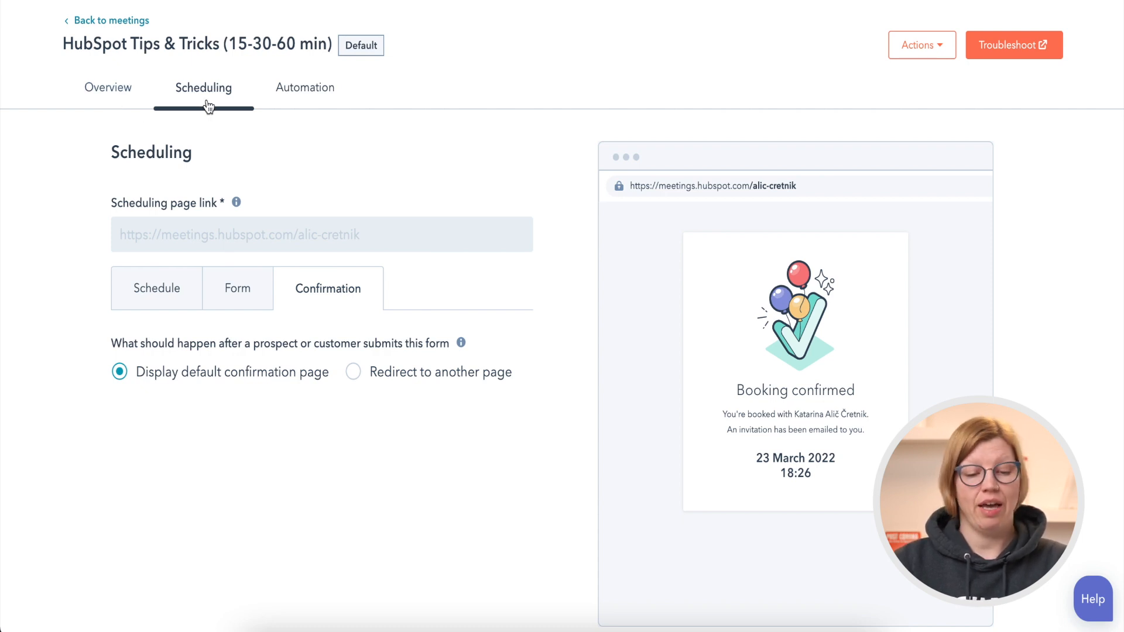
pyautogui.click(314, 105)
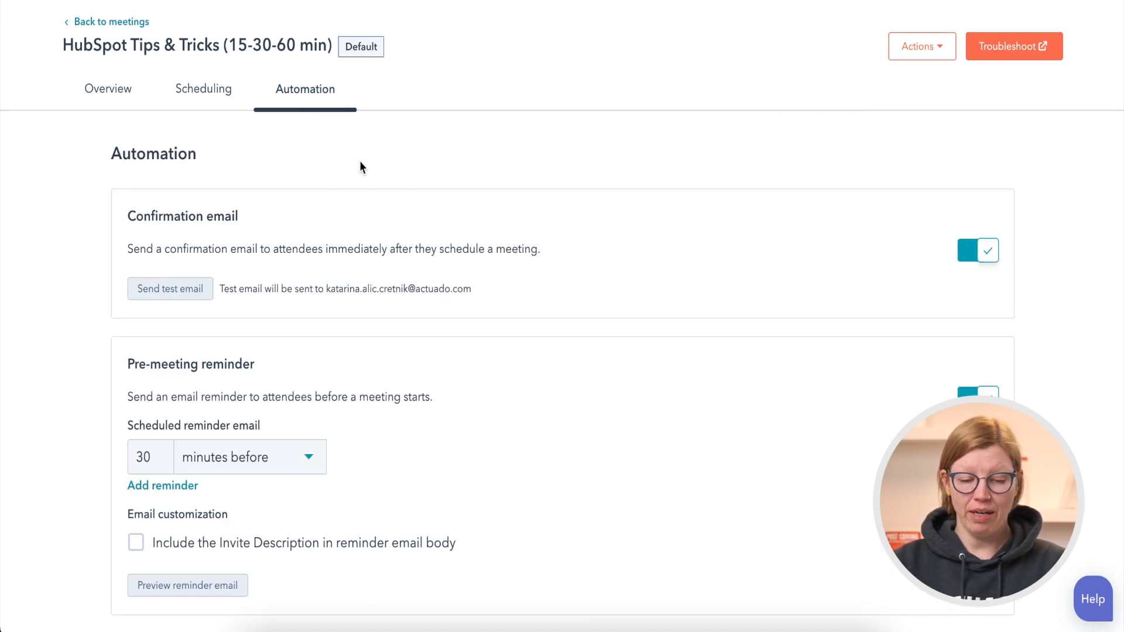
pyautogui.scroll(-2, 361, 167)
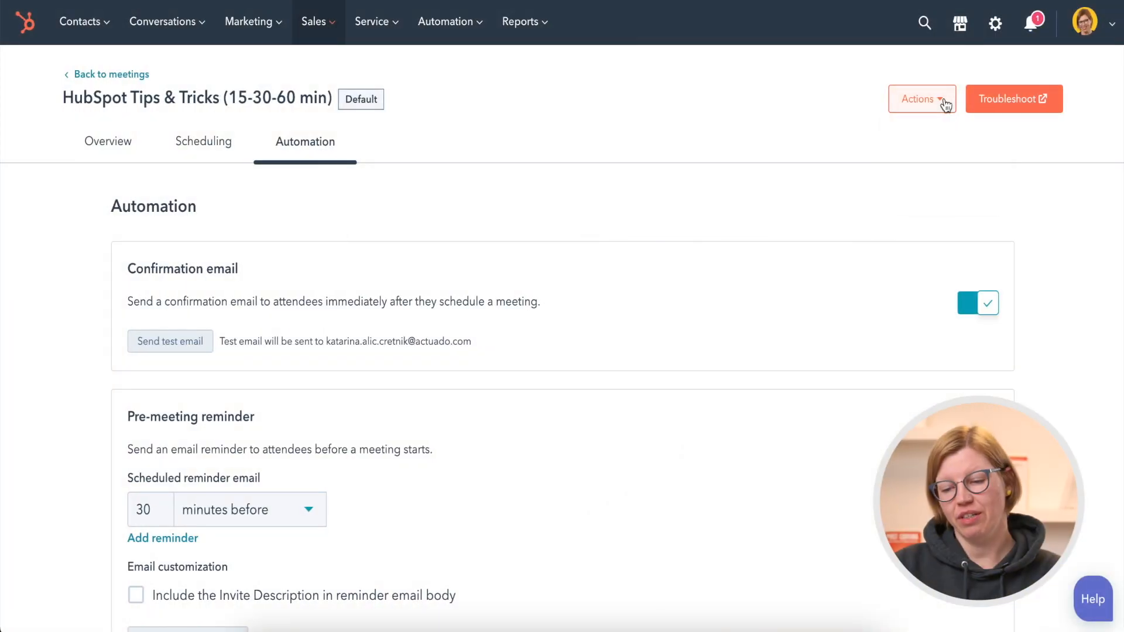
# Open the meeting's embed widget and read through its website embed code.
pyautogui.click(945, 104)
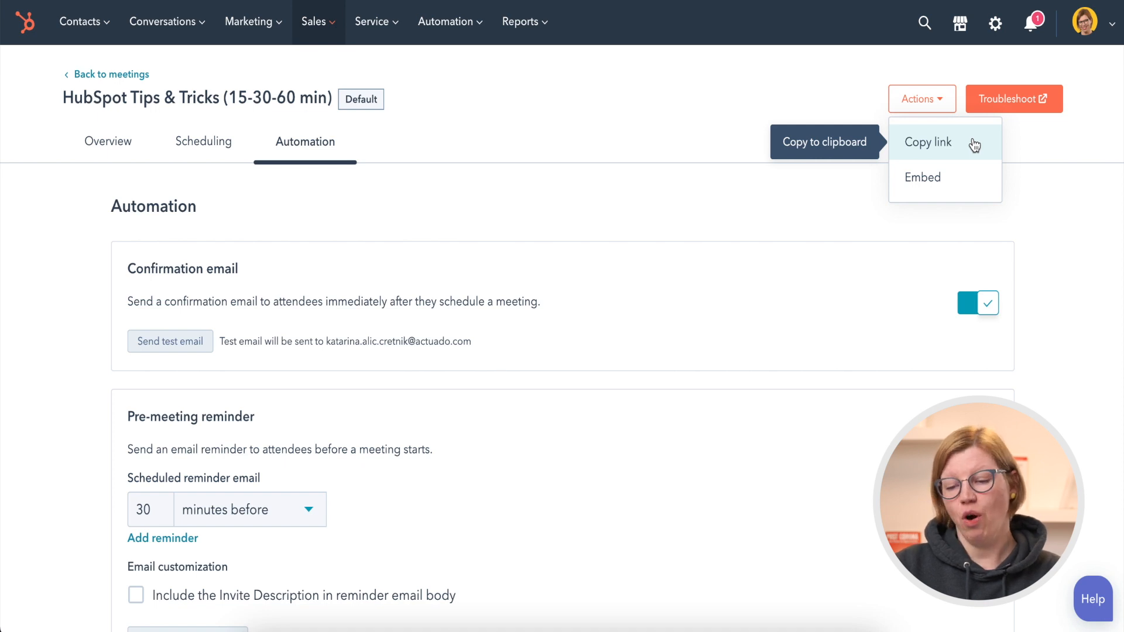
pyautogui.click(939, 176)
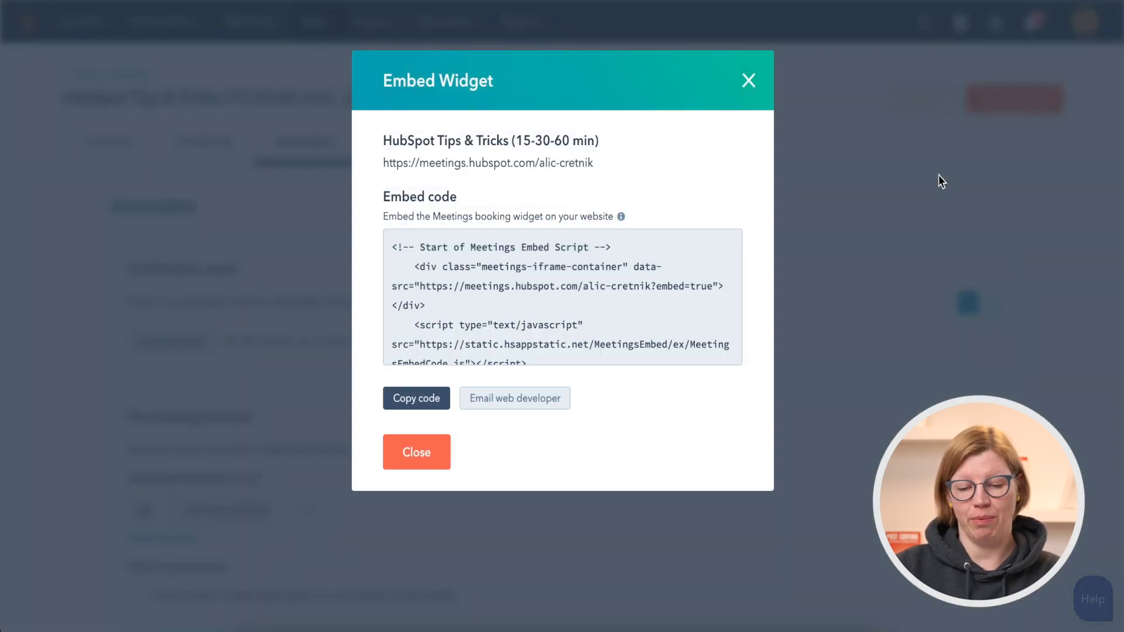
pyautogui.scroll(-1, 690, 315)
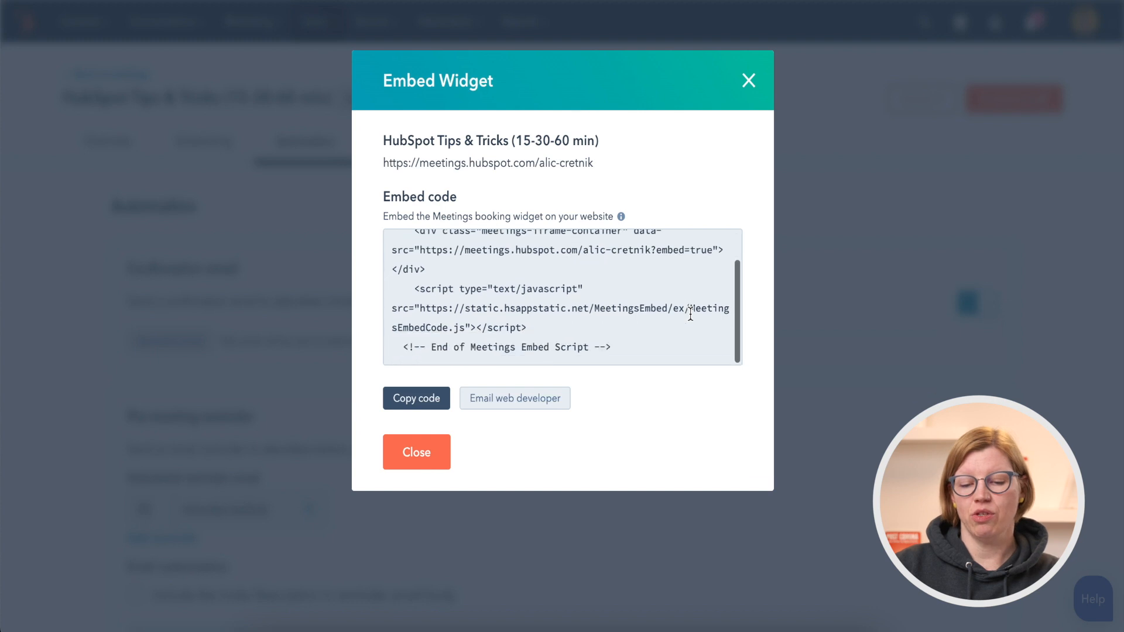
pyautogui.scroll(1, 690, 315)
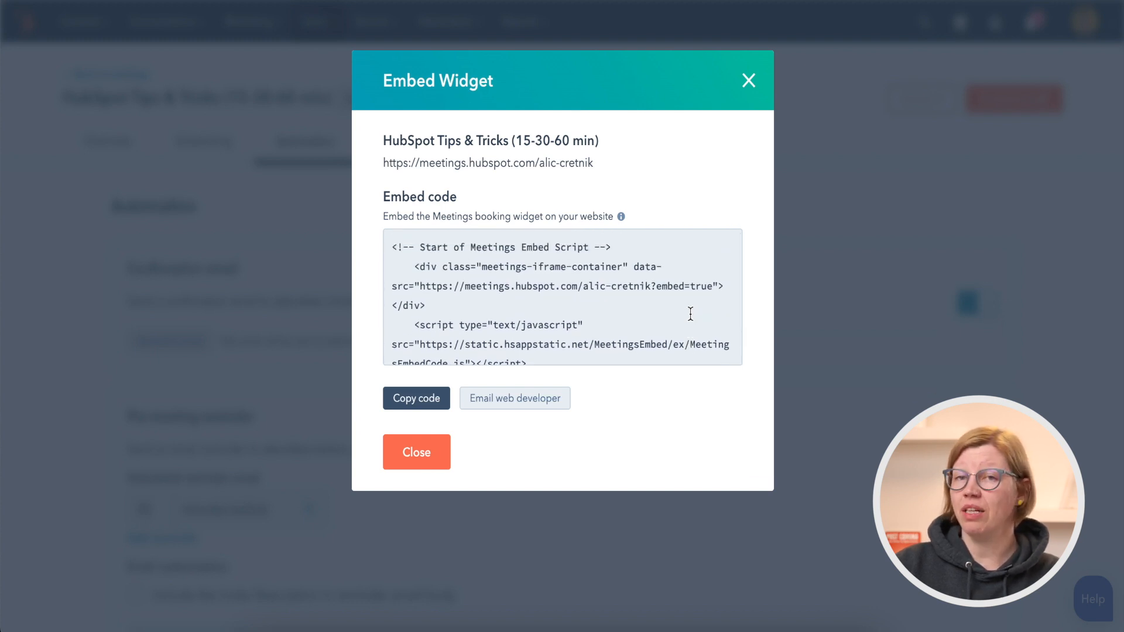